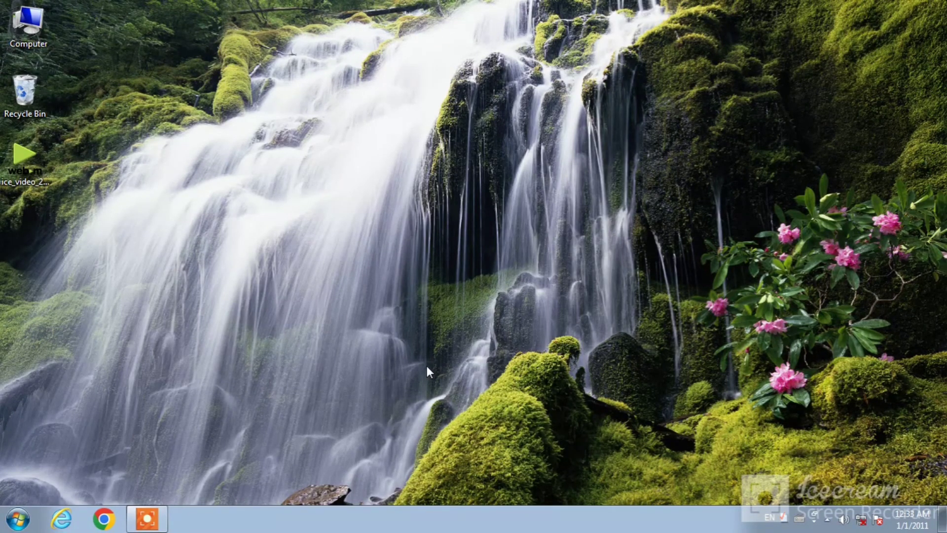
{"action": "left_click", "coordinate": [19, 521]}
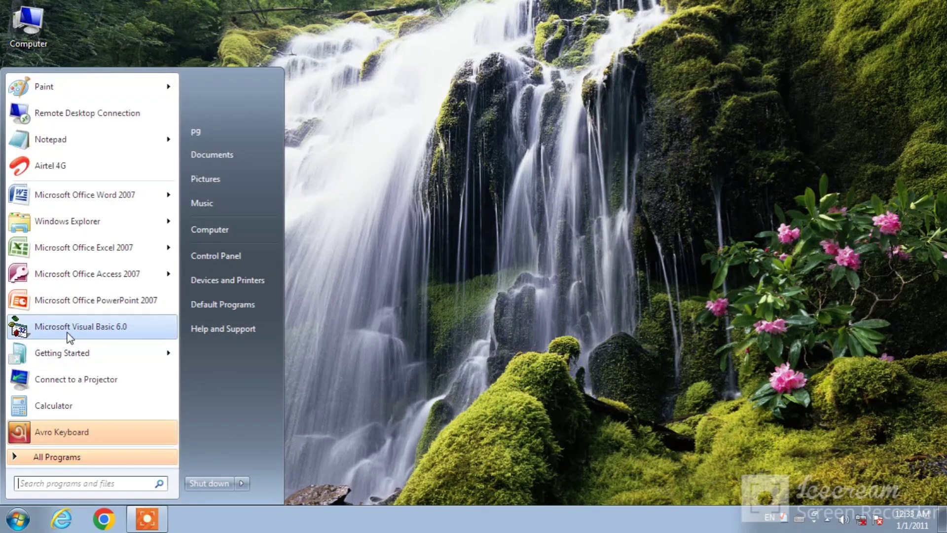
{"action": "mouse_move", "coordinate": [75, 273]}
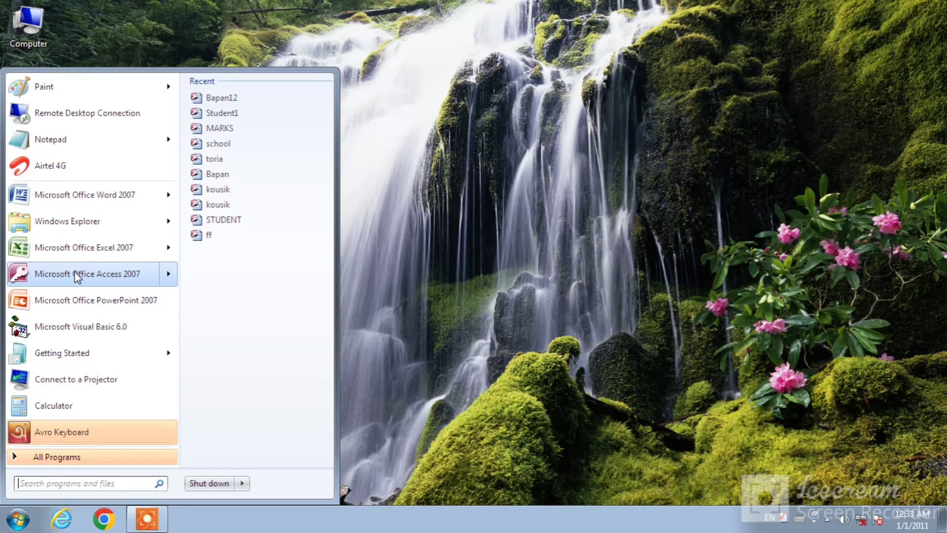
{"action": "left_click", "coordinate": [455, 318]}
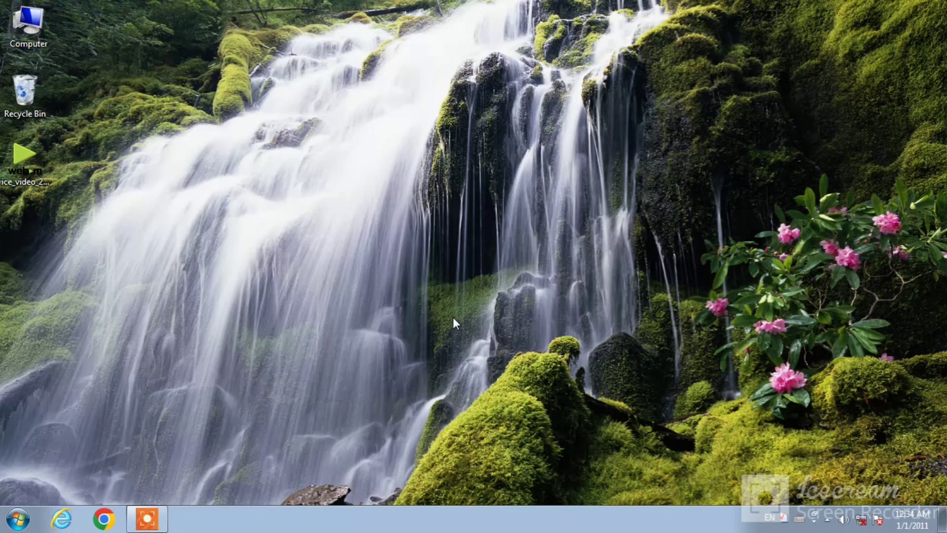
Launch Microsoft Office Access 2007 and start a new blank database
{"action": "left_click", "coordinate": [17, 524]}
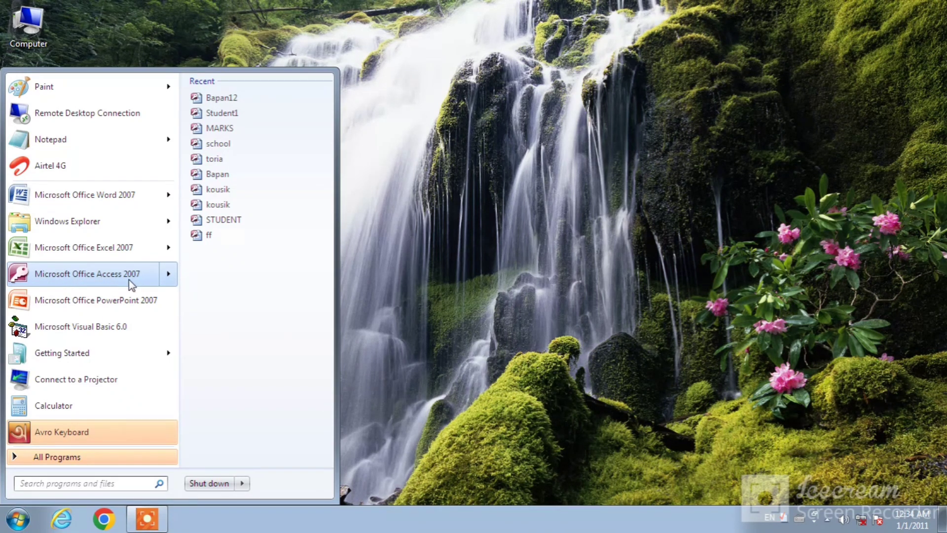
{"action": "left_click", "coordinate": [113, 279]}
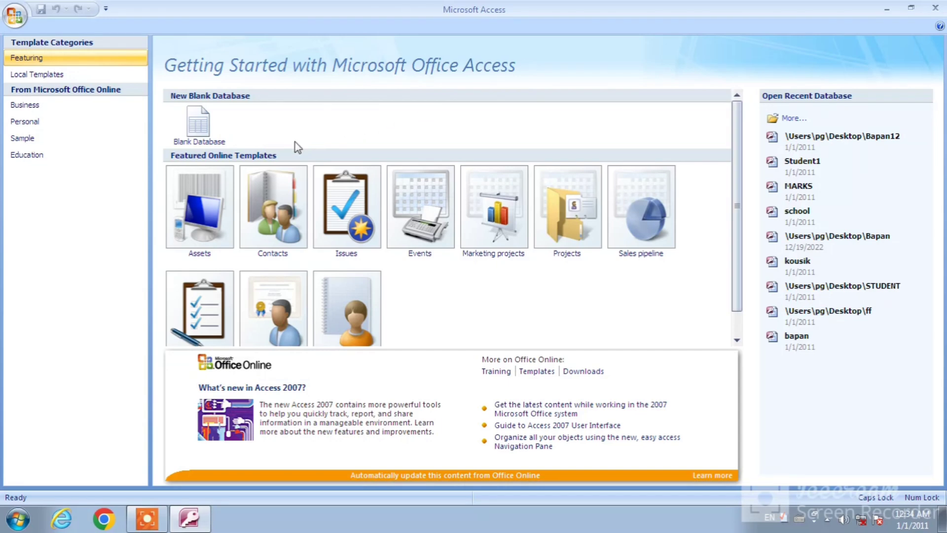
{"action": "left_click", "coordinate": [206, 135]}
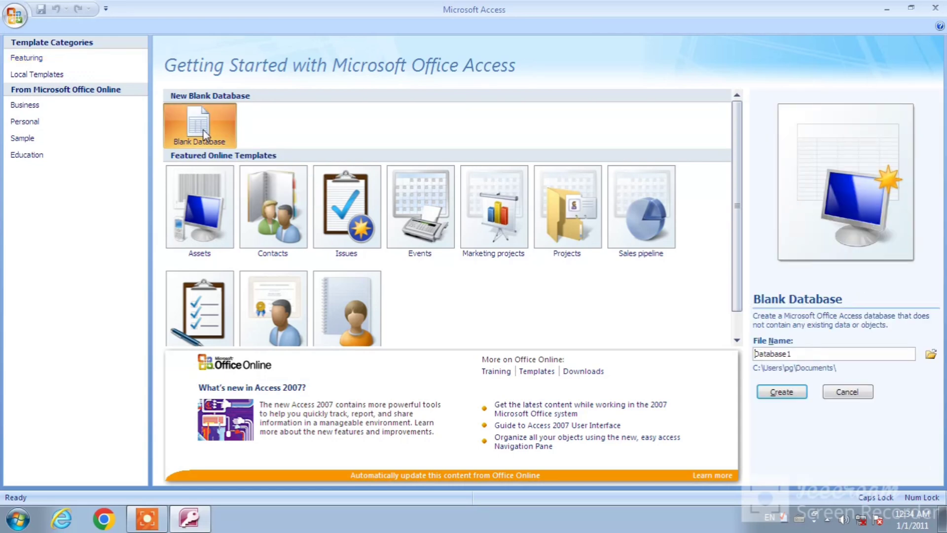
Replace the default file name of the blank database with BAPAN14
{"action": "left_click", "coordinate": [789, 354]}
{"action": "key", "text": "BackSpace"}
{"action": "key", "text": "BackSpace"}
{"action": "key", "text": "BackSpace"}
{"action": "key", "text": "BackSpace"}
{"action": "key", "text": "BackSpace"}
{"action": "key", "text": "BackSpace"}
{"action": "key", "text": "BackSpace"}
{"action": "key", "text": "BackSpace"}
{"action": "key", "text": "BackSpace"}
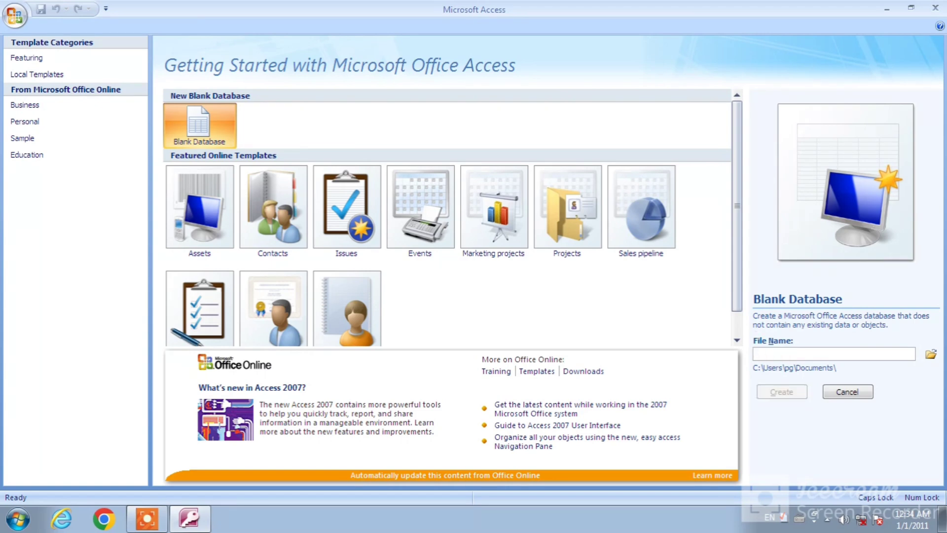
{"action": "type", "text": "BAPAN"}
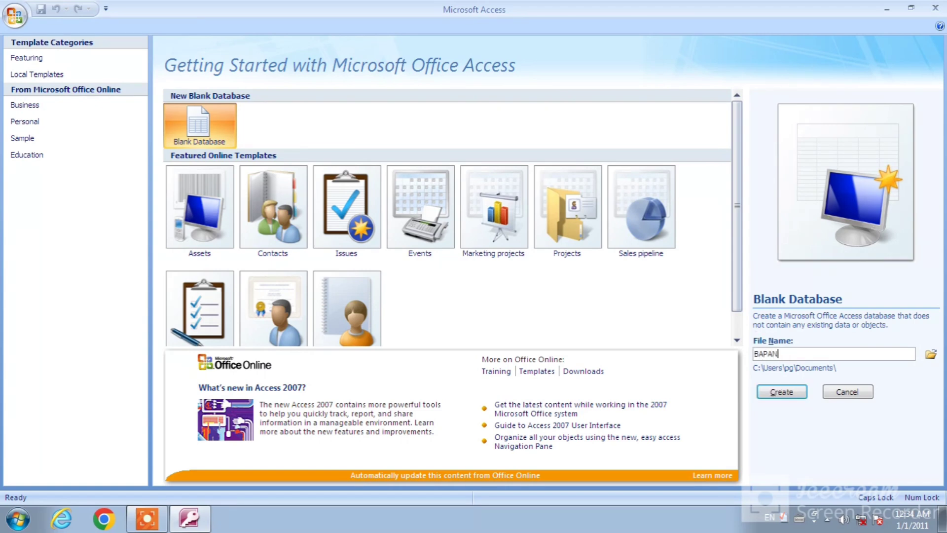
{"action": "type", "text": "14"}
Set the Desktop as the save location for BAPAN14 and create the database
{"action": "left_click", "coordinate": [931, 355]}
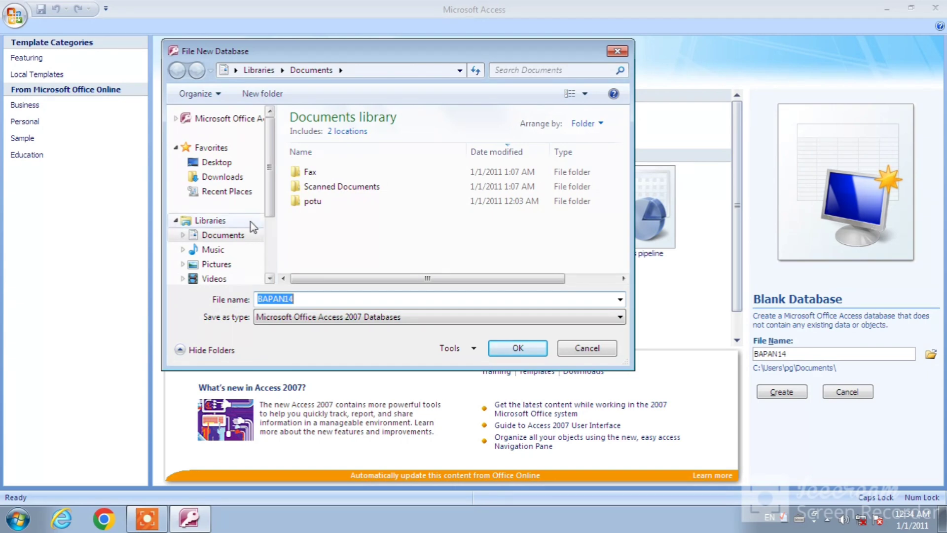
{"action": "left_click", "coordinate": [217, 164]}
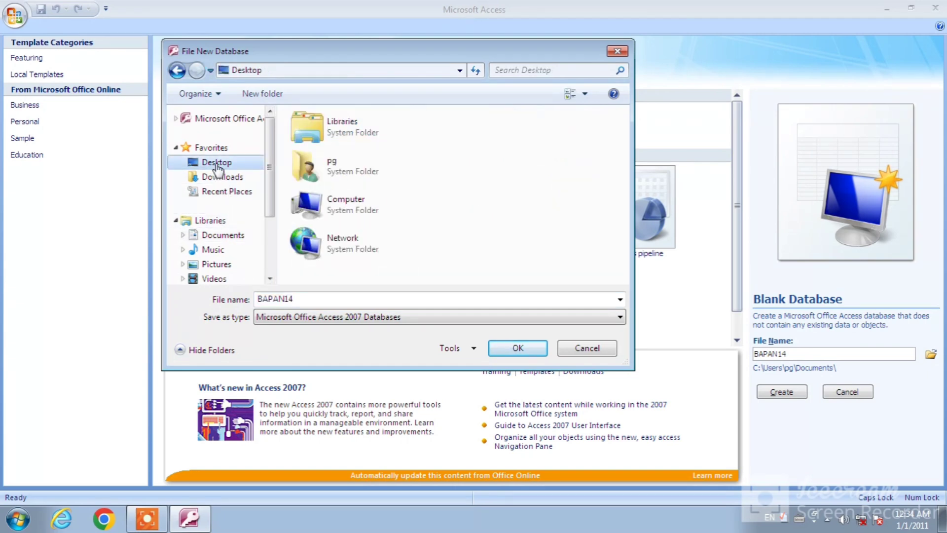
{"action": "left_click", "coordinate": [518, 349]}
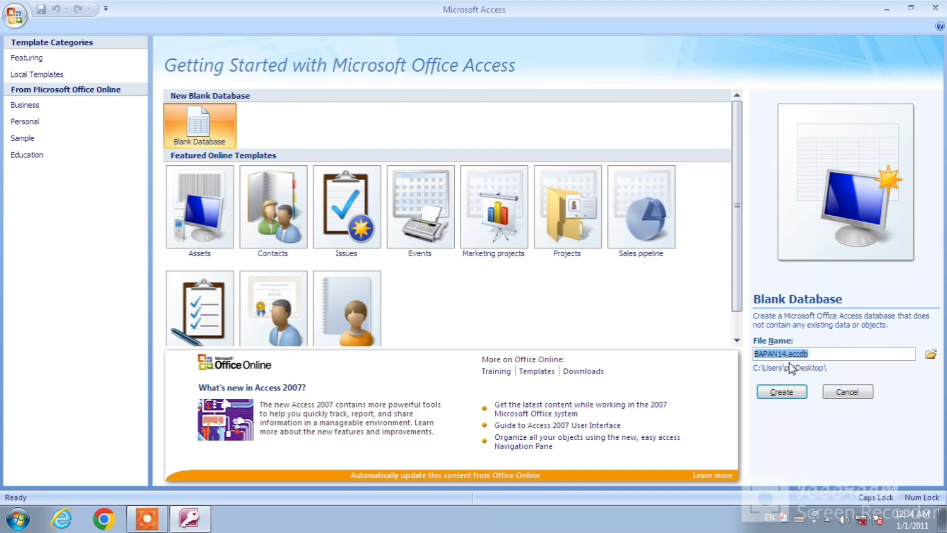
{"action": "left_click", "coordinate": [814, 353]}
{"action": "left_click", "coordinate": [781, 393]}
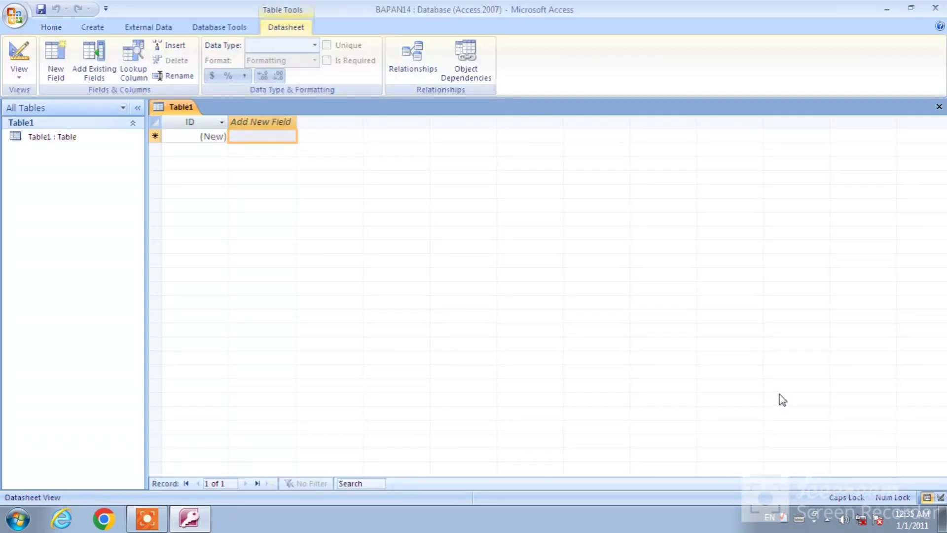
Switch Table1 to Design View, saving the table under the name STUDENT
{"action": "left_click", "coordinate": [70, 140]}
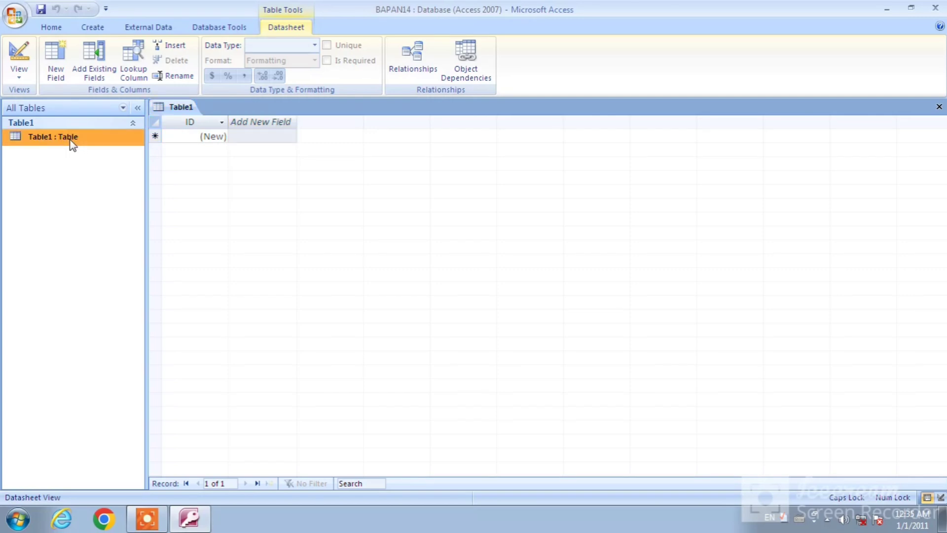
{"action": "left_click", "coordinate": [17, 78]}
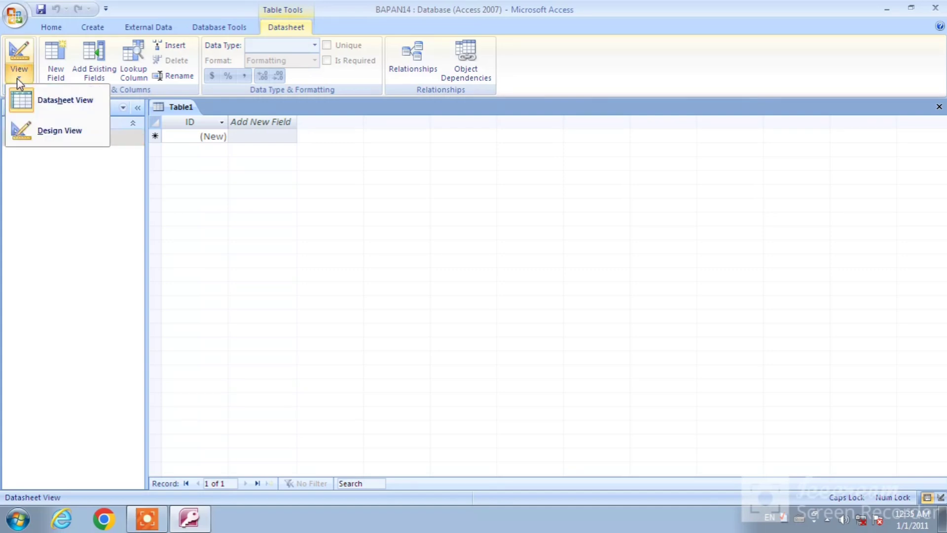
{"action": "left_click", "coordinate": [46, 132]}
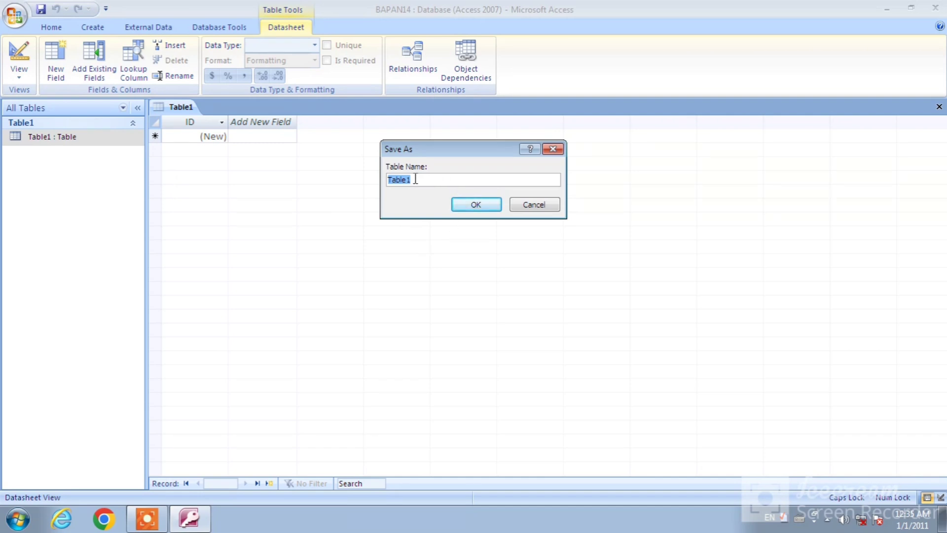
{"action": "key", "text": "BackSpace"}
{"action": "type", "text": "STUDENT"}
{"action": "left_click", "coordinate": [469, 205]}
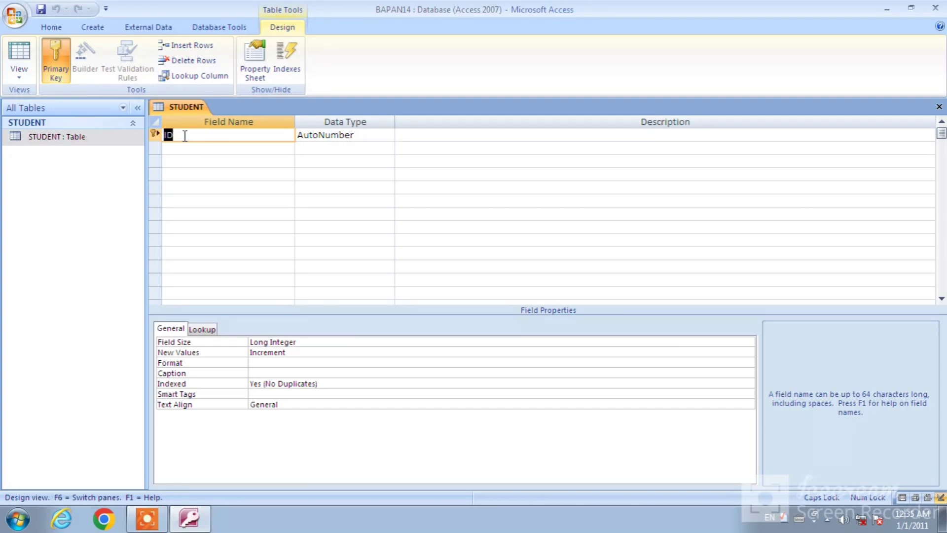
Rename the ID field to ROLL NO and set its data type to Number
{"action": "key", "text": "BackSpace"}
{"action": "type", "text": "ROLLNO"}
{"action": "key", "text": "Tab"}
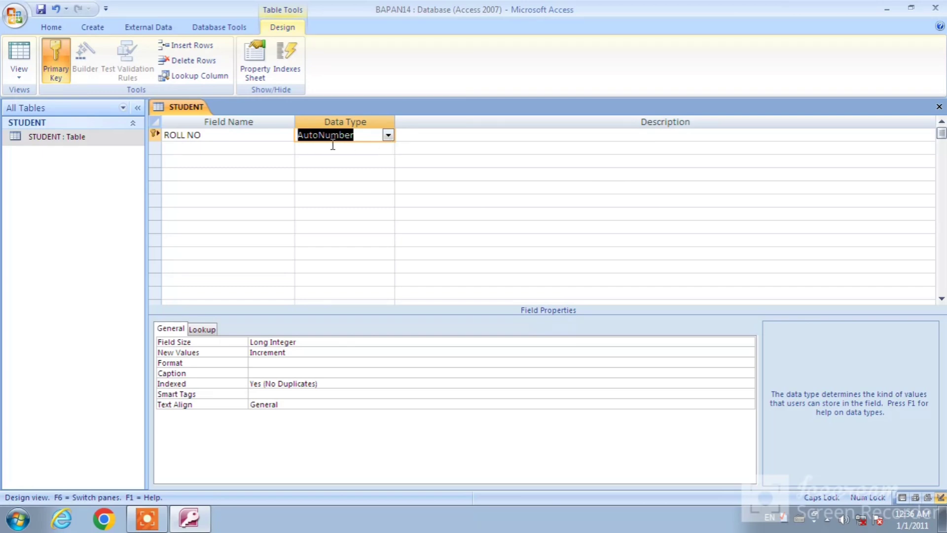
{"action": "left_click", "coordinate": [388, 135]}
{"action": "left_click", "coordinate": [369, 174]}
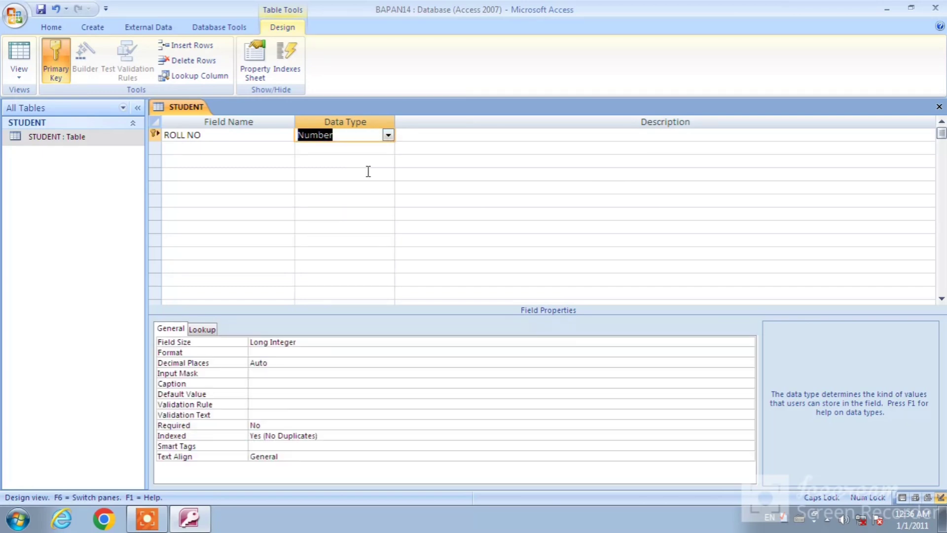
{"action": "key", "text": "Tab"}
{"action": "key", "text": "Tab"}
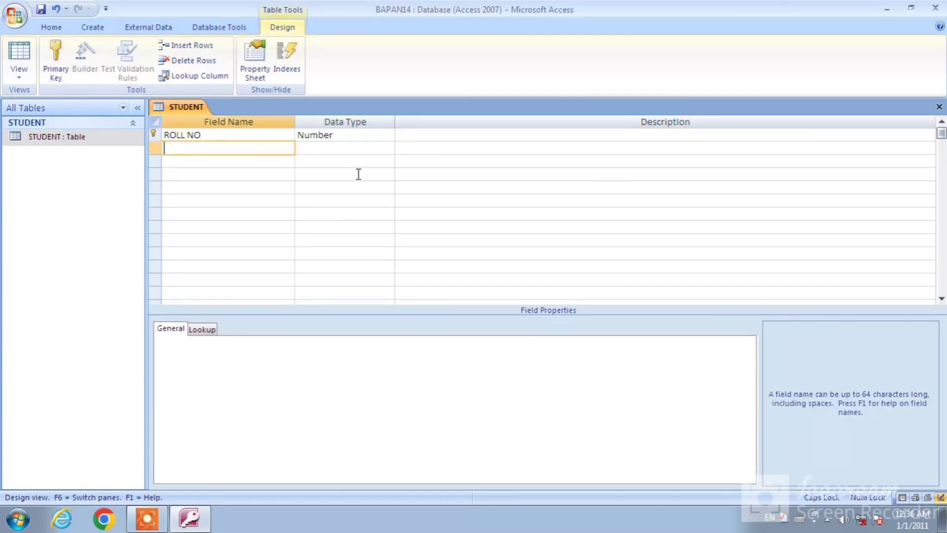
Add a NAME field with the Text data type below ROLL NO, accepting the reserved word as its name
{"action": "type", "text": "NAME"}
{"action": "left_click", "coordinate": [317, 135]}
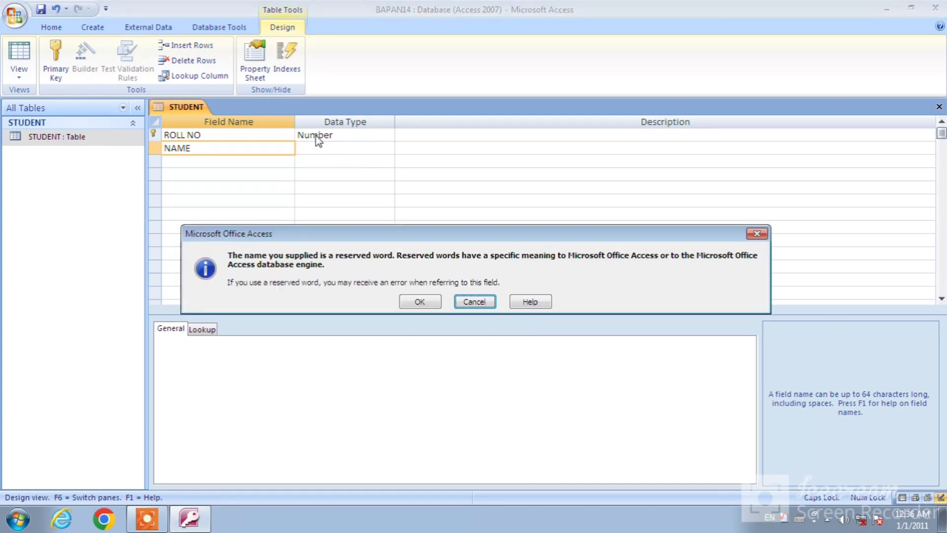
{"action": "left_click", "coordinate": [419, 301]}
{"action": "left_click", "coordinate": [388, 148]}
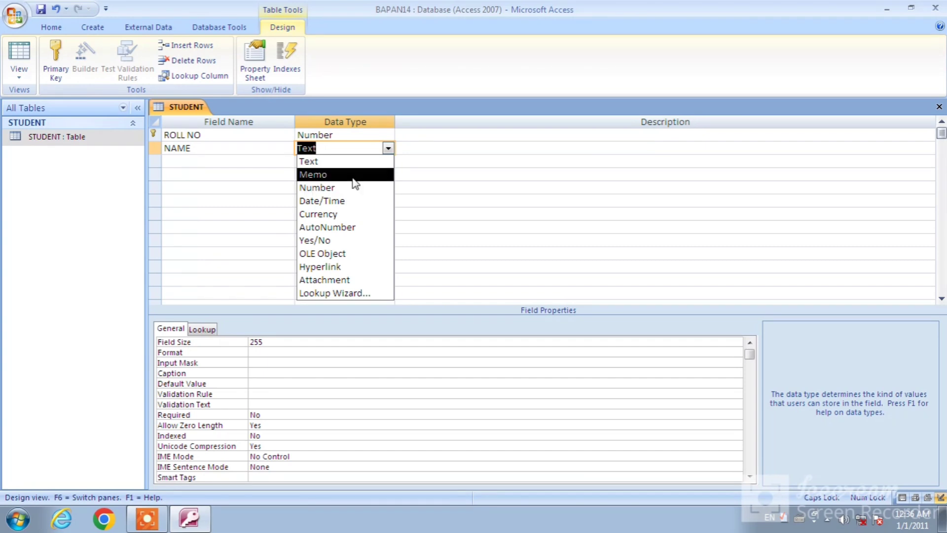
{"action": "left_click", "coordinate": [347, 162]}
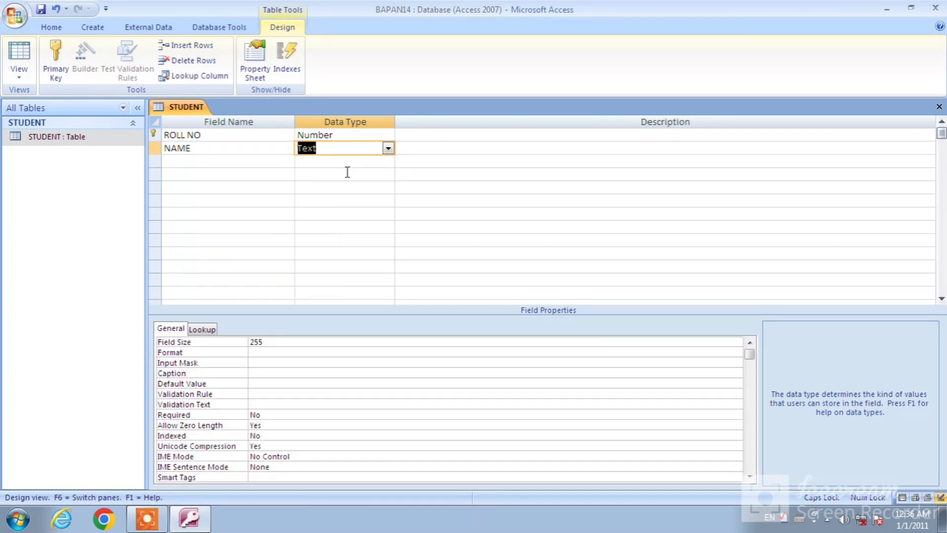
{"action": "key", "text": "Tab"}
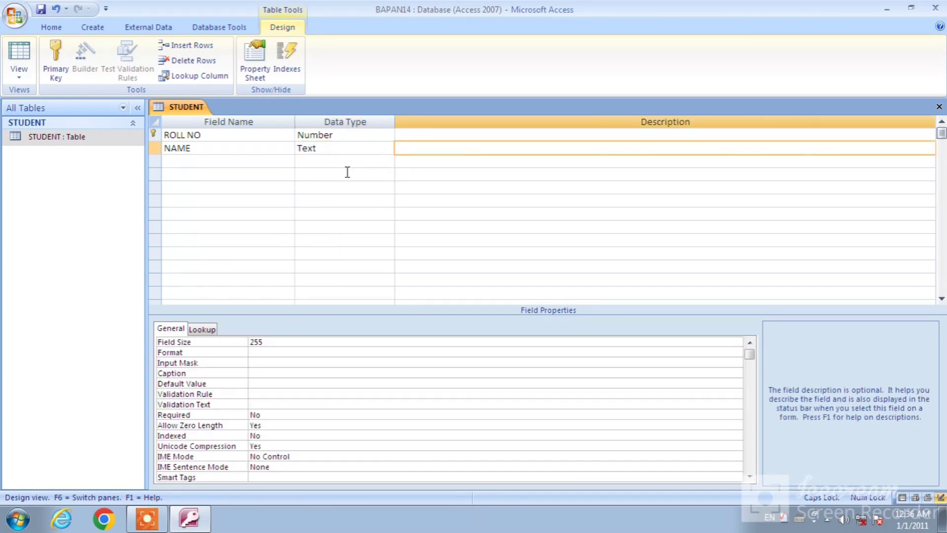
{"action": "key", "text": "Tab"}
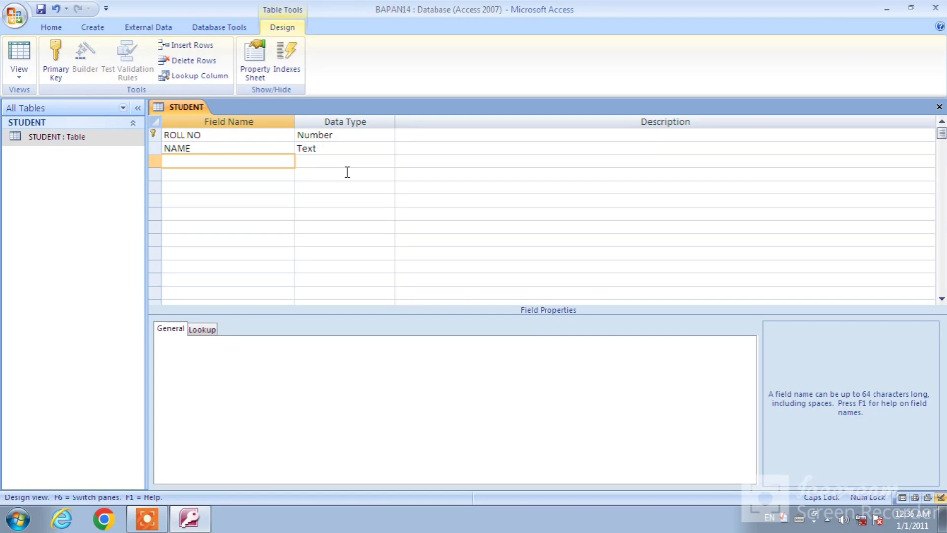
Add a BENGALI field with the Number data type below NAME
{"action": "type", "text": "BENGALI"}
{"action": "key", "text": "Tab"}
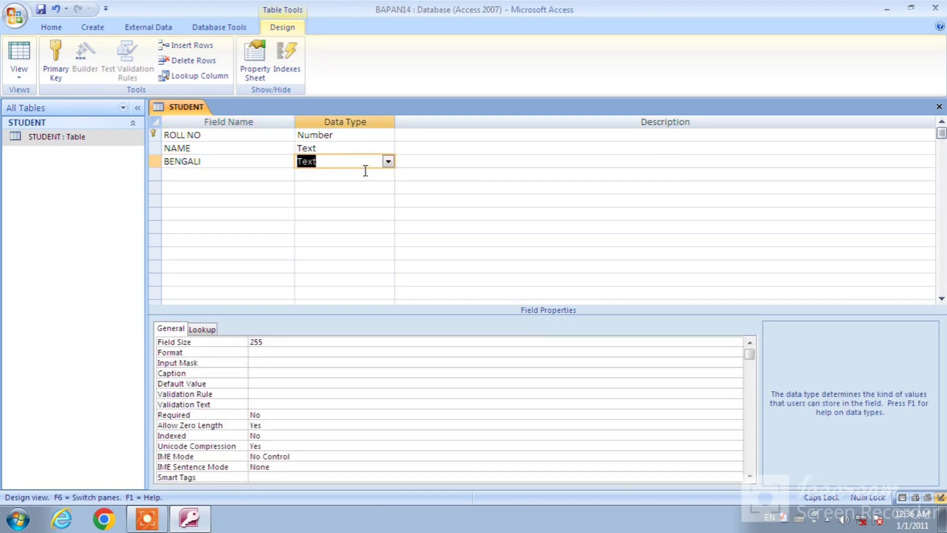
{"action": "left_click", "coordinate": [389, 162]}
{"action": "left_click", "coordinate": [365, 201]}
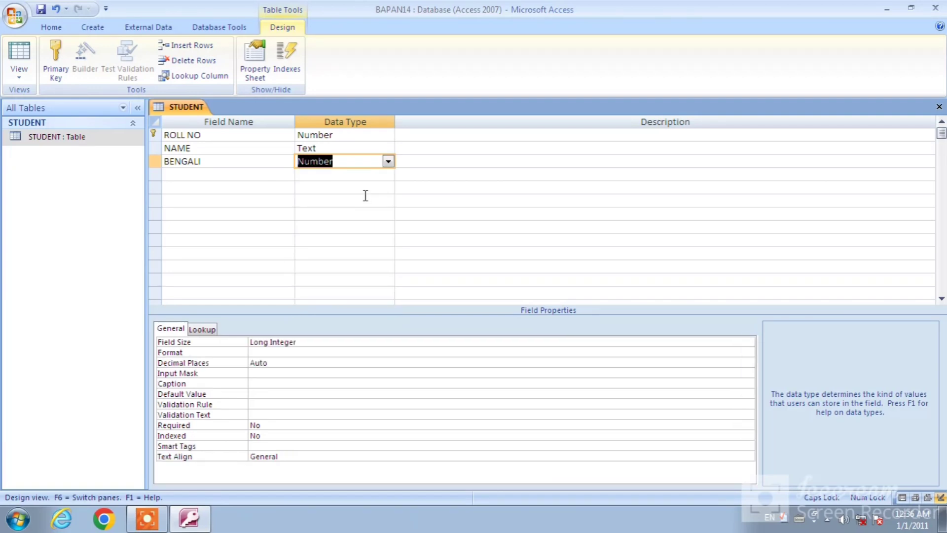
{"action": "key", "text": "Tab"}
{"action": "key", "text": "Tab"}
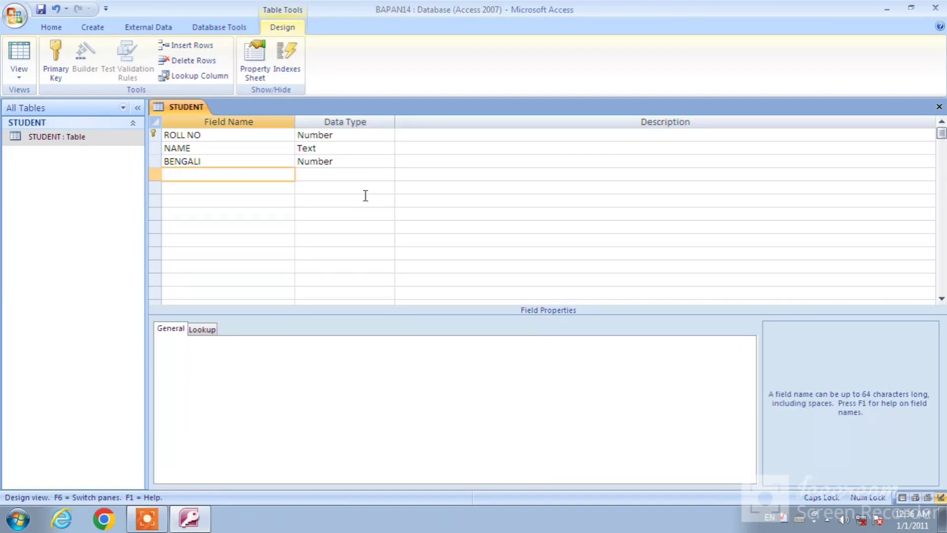
Add a MATH field with the Number data type below BENGALI
{"action": "type", "text": "MATH"}
{"action": "key", "text": "Tab"}
{"action": "left_click", "coordinate": [388, 175]}
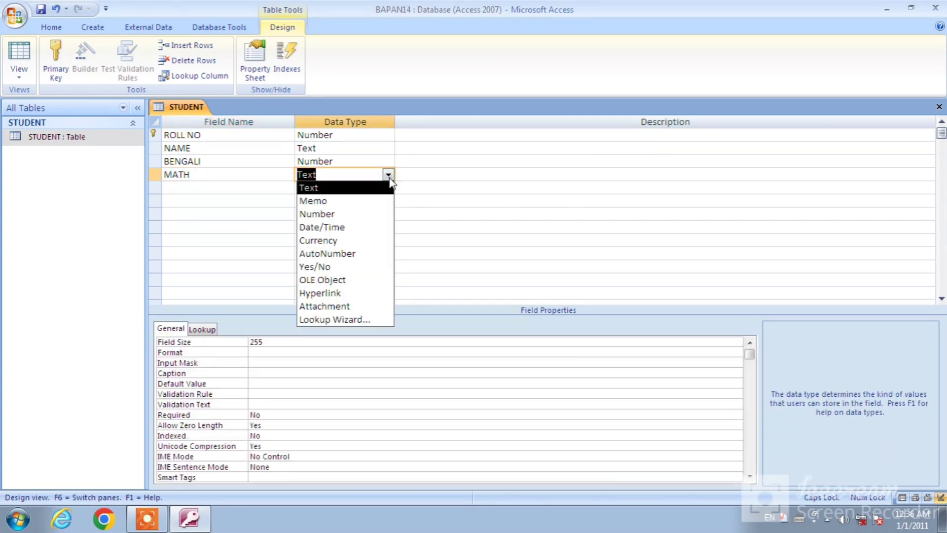
{"action": "left_click", "coordinate": [375, 212]}
{"action": "key", "text": "Tab"}
{"action": "key", "text": "Tab"}
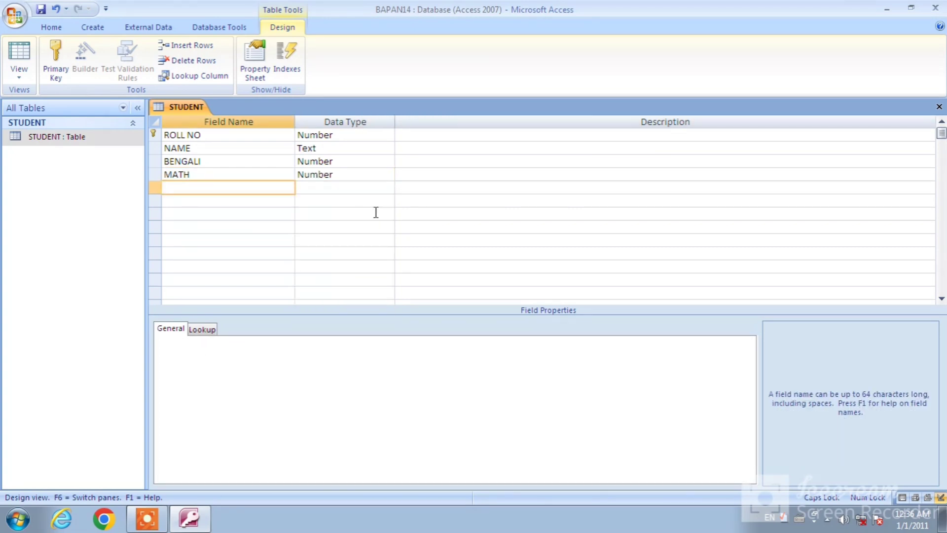
Add a COMPUTER field with the Number data type below MATH
{"action": "type", "text": "COMPUTER"}
{"action": "key", "text": "Tab"}
{"action": "left_click", "coordinate": [388, 188]}
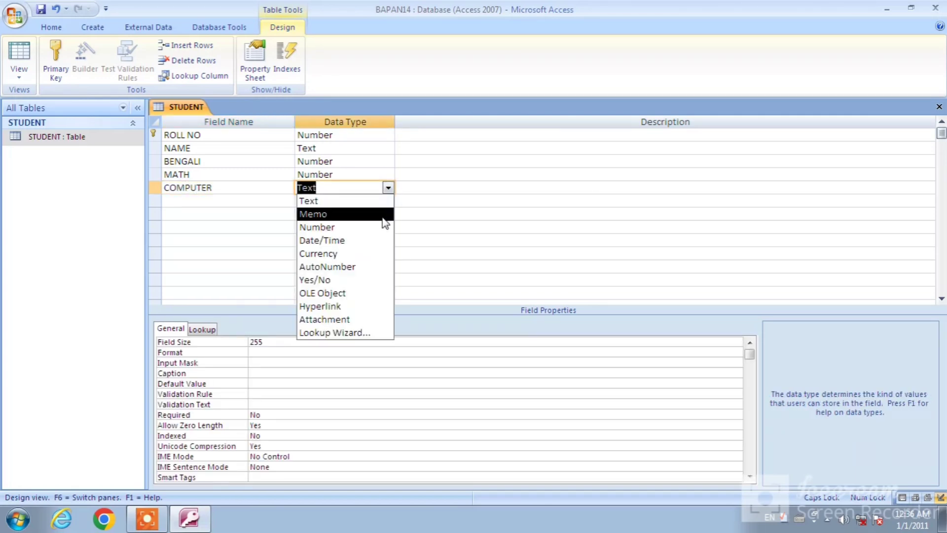
{"action": "left_click", "coordinate": [381, 224]}
{"action": "key", "text": "Tab"}
{"action": "key", "text": "Tab"}
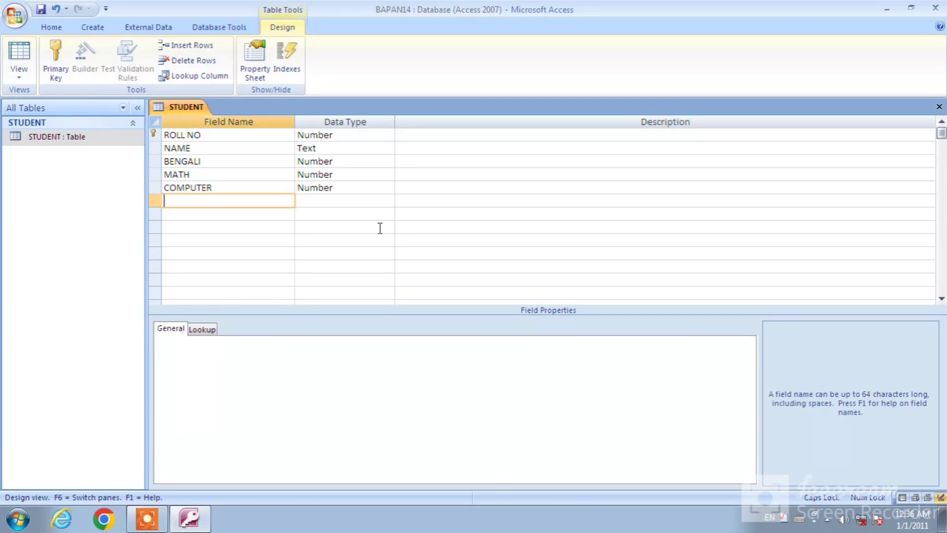
Add a TOTAL field with the Number data type below COMPUTER, and open the STUDENT table in Datasheet View
{"action": "type", "text": "TOTAL"}
{"action": "key", "text": "Tab"}
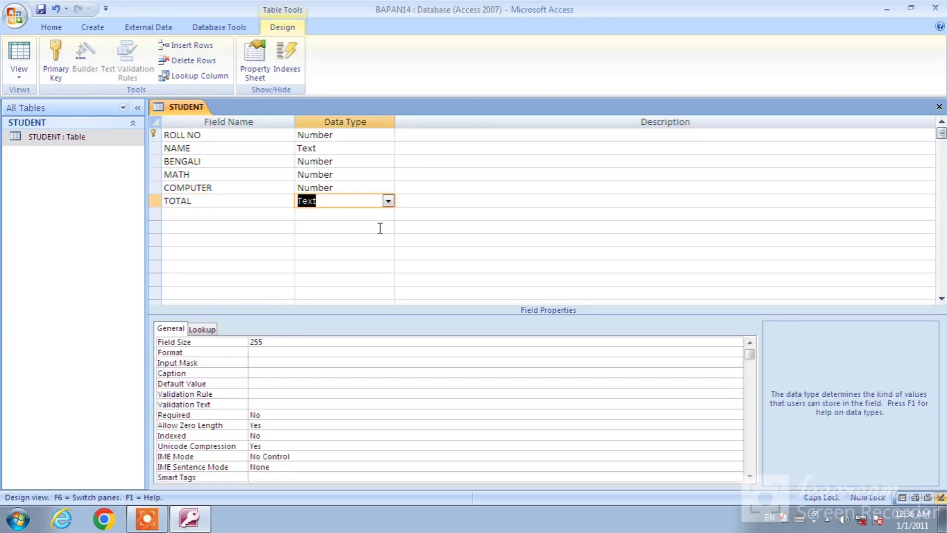
{"action": "left_click", "coordinate": [388, 201]}
{"action": "left_click", "coordinate": [375, 245]}
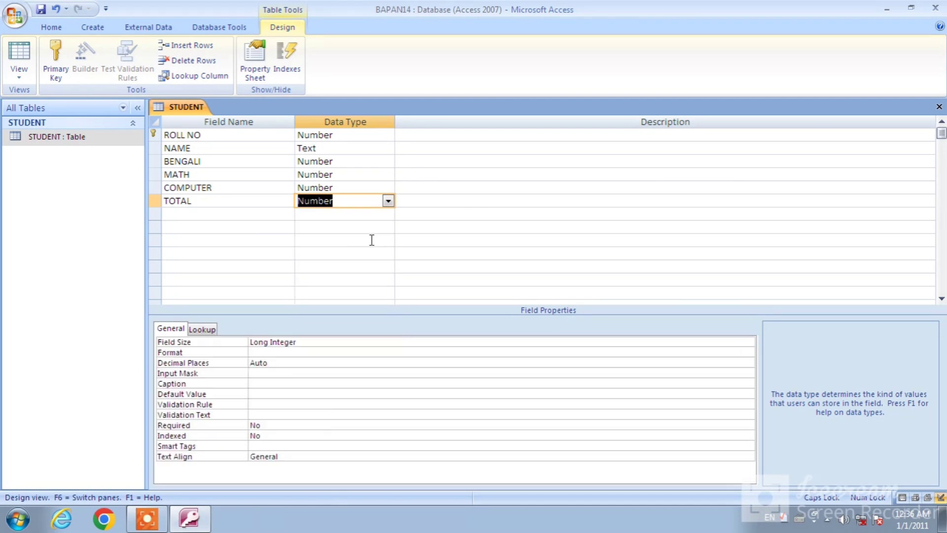
{"action": "key", "text": "Tab"}
{"action": "key", "text": "Tab"}
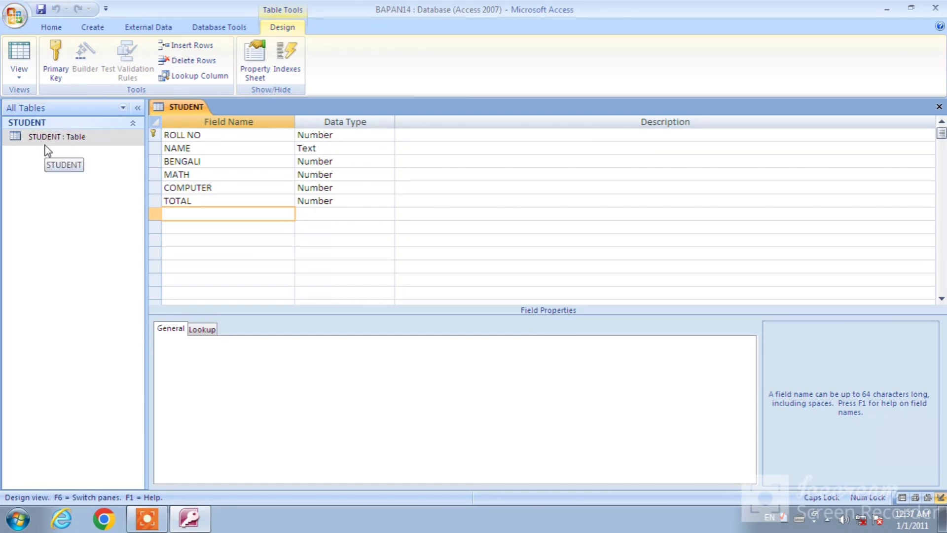
{"action": "double_click", "coordinate": [67, 138]}
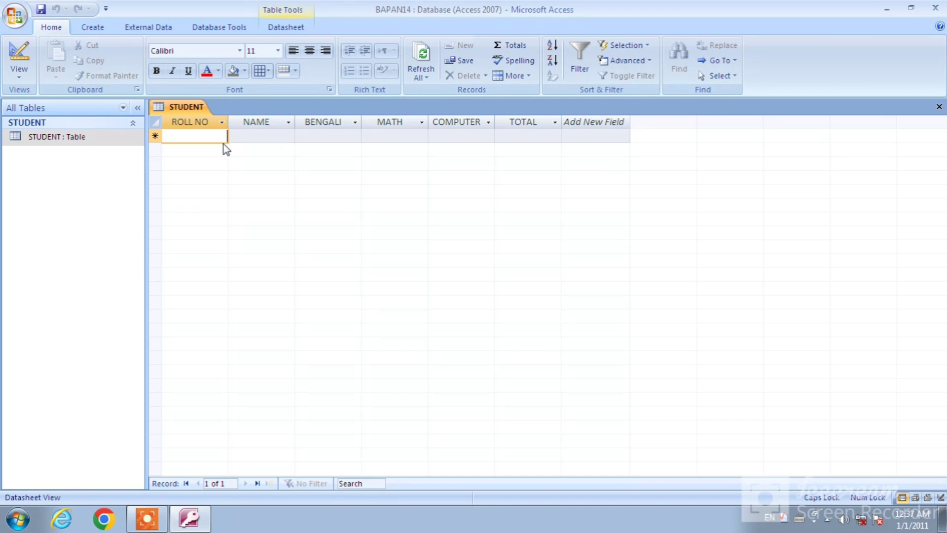
Enter the first STUDENT record with ROLL NO 1, the student's name, BENGALI 87, MATH 89 and COMPUTER 85, leaving TOTAL blank
{"action": "type", "text": "1"}
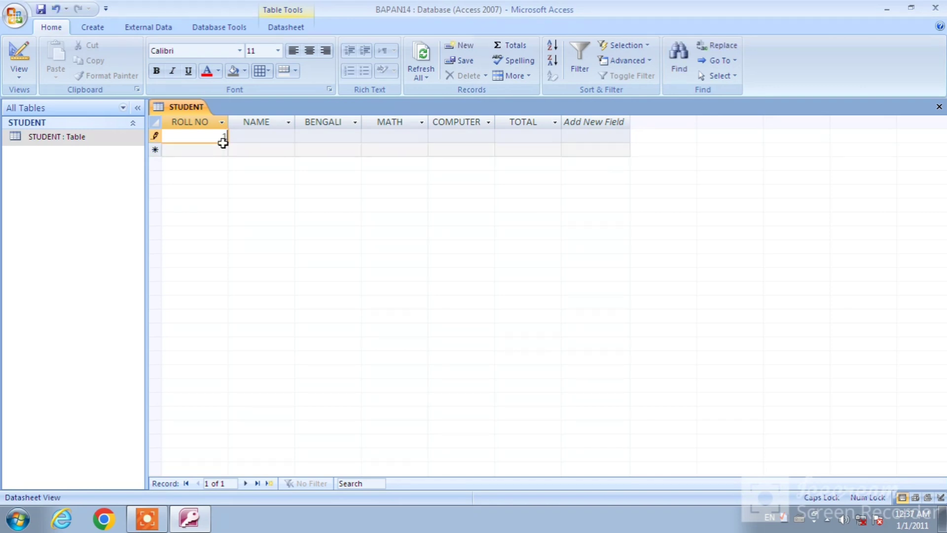
{"action": "key", "text": "Tab"}
{"action": "type", "text": "BAPAN"}
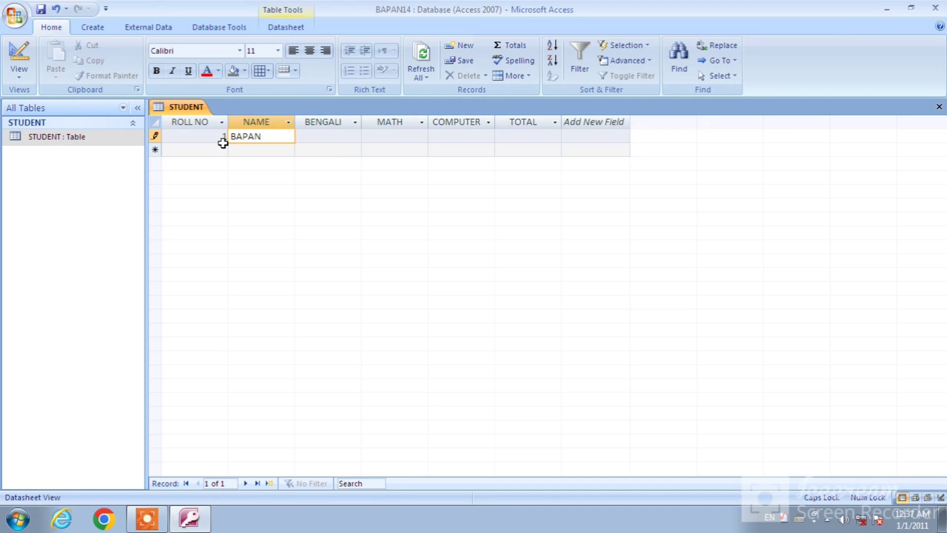
{"action": "key", "text": "Tab"}
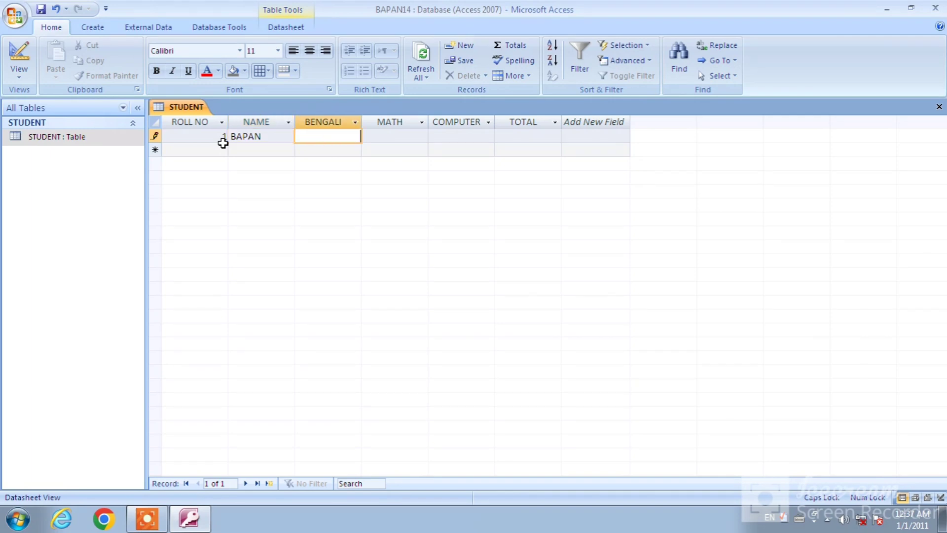
{"action": "type", "text": "87"}
{"action": "key", "text": "Tab"}
{"action": "type", "text": "89"}
{"action": "key", "text": "Tab"}
{"action": "type", "text": "85"}
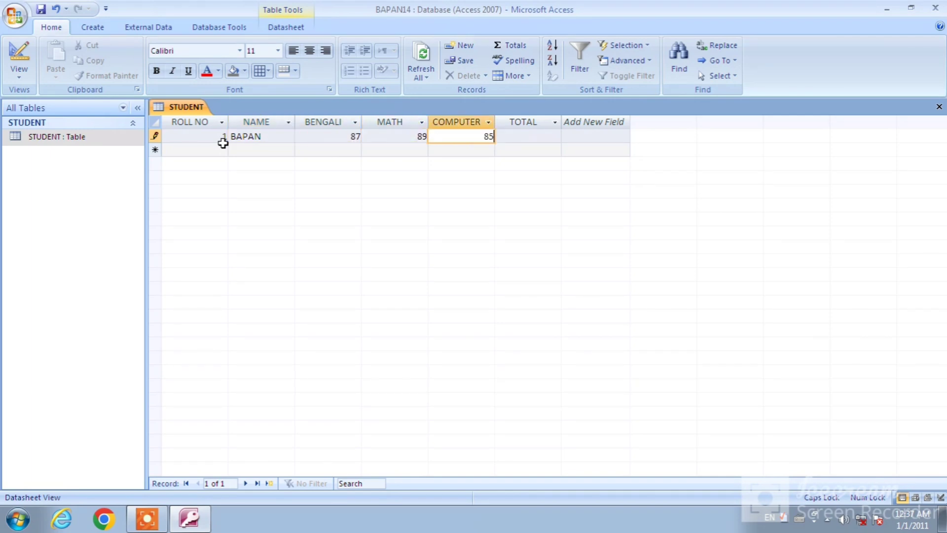
{"action": "key", "text": "Tab"}
{"action": "type", "text": "86"}
{"action": "key", "text": "BackSpace"}
{"action": "key", "text": "Tab"}
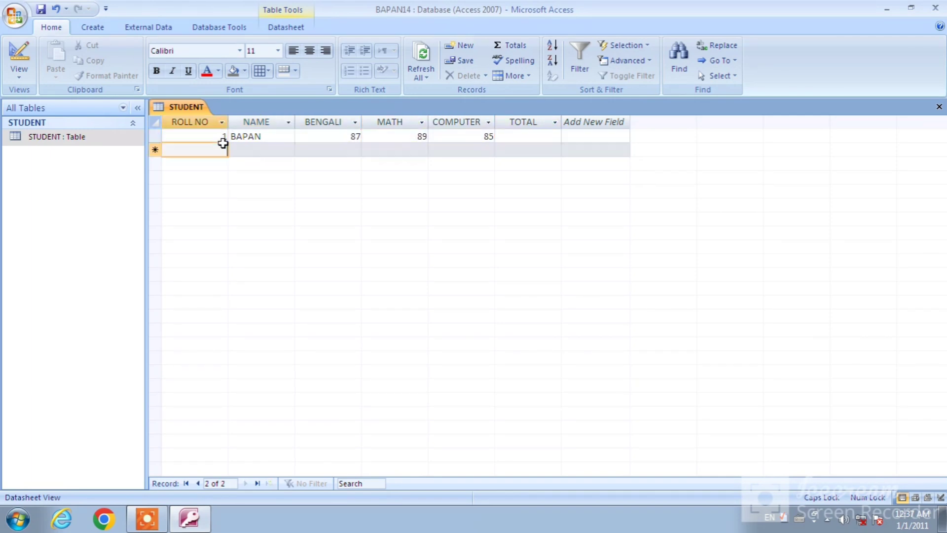
Enter the second STUDENT record with ROLL NO 2, the student's name, BENGALI 85, MATH 86 and COMPUTER 54, leaving TOTAL blank
{"action": "type", "text": "2"}
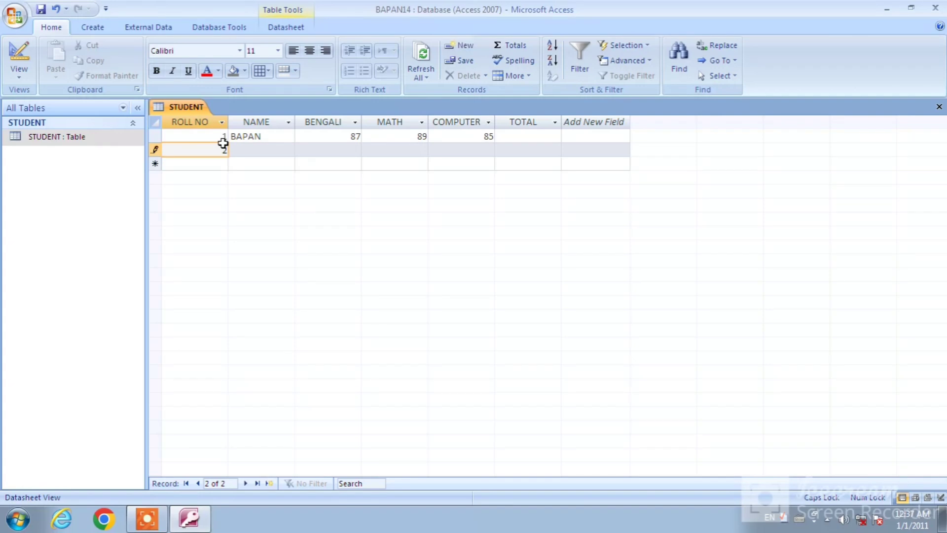
{"action": "key", "text": "Tab"}
{"action": "type", "text": "TAPAN"}
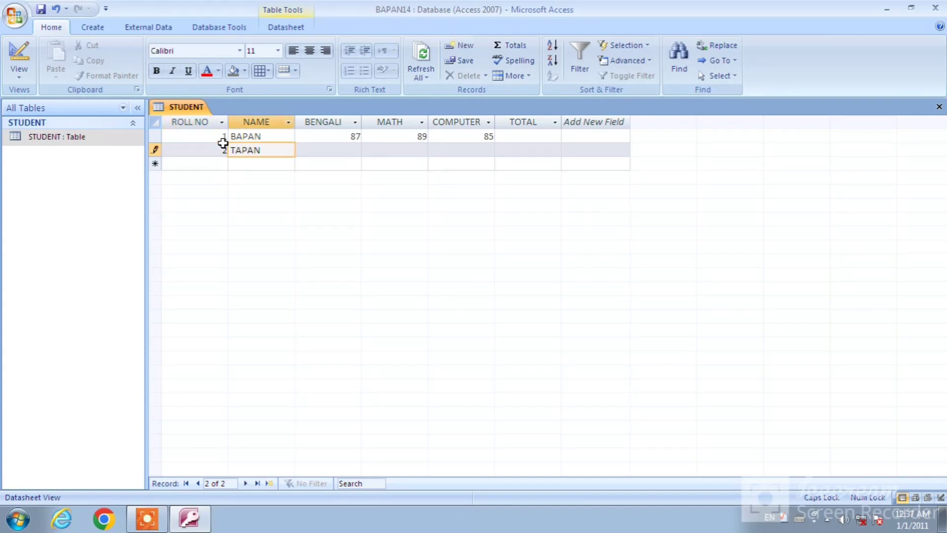
{"action": "key", "text": "Tab"}
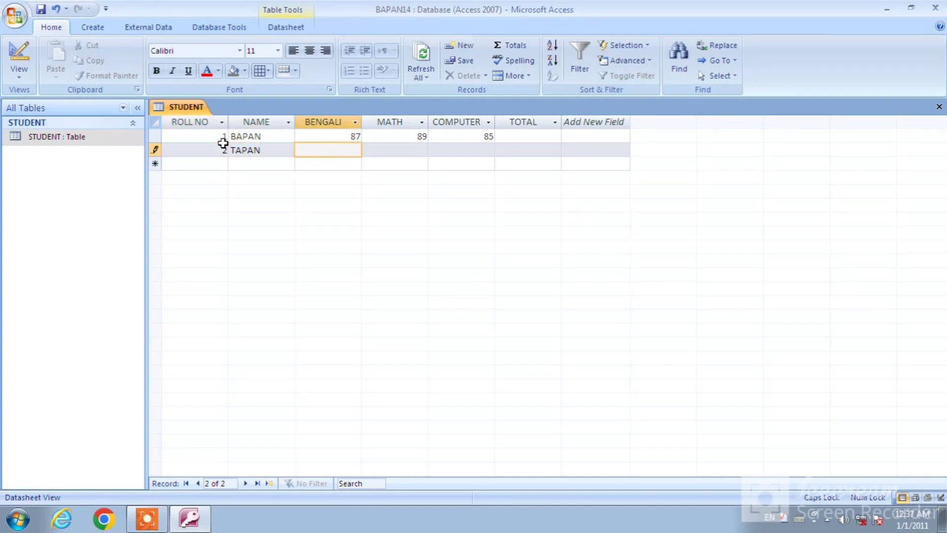
{"action": "type", "text": "85"}
{"action": "key", "text": "Tab"}
{"action": "type", "text": "86"}
{"action": "key", "text": "Tab"}
{"action": "type", "text": "54"}
{"action": "key", "text": "Tab"}
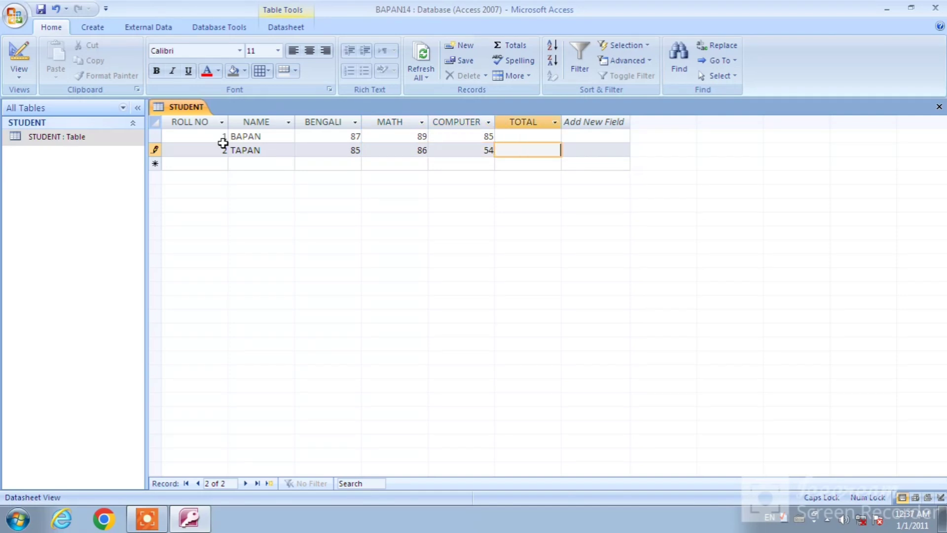
{"action": "type", "text": "59"}
{"action": "key", "text": "BackSpace"}
{"action": "key", "text": "Tab"}
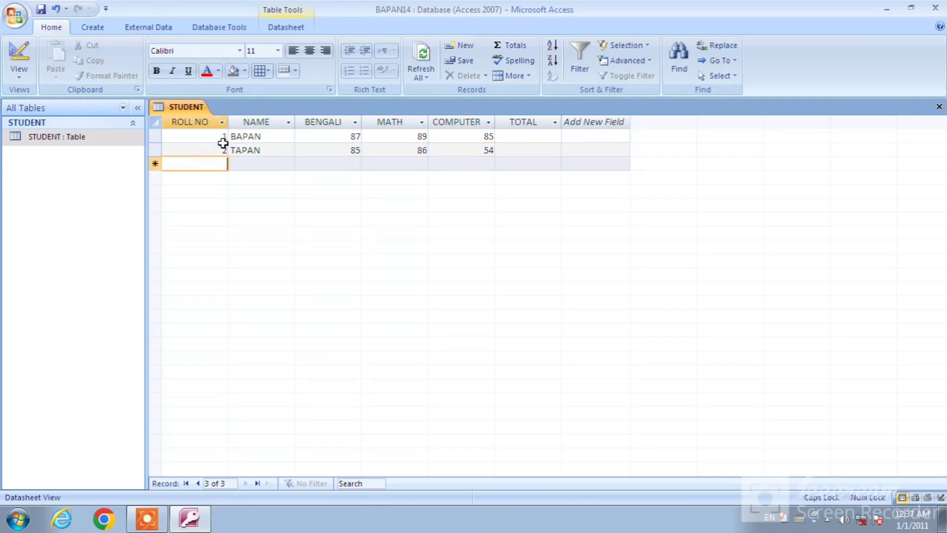
Enter the third STUDENT record with ROLL NO 3, the student's name, BENGALI 58, MATH 54 and COMPUTER 59, leaving TOTAL blank
{"action": "type", "text": "3"}
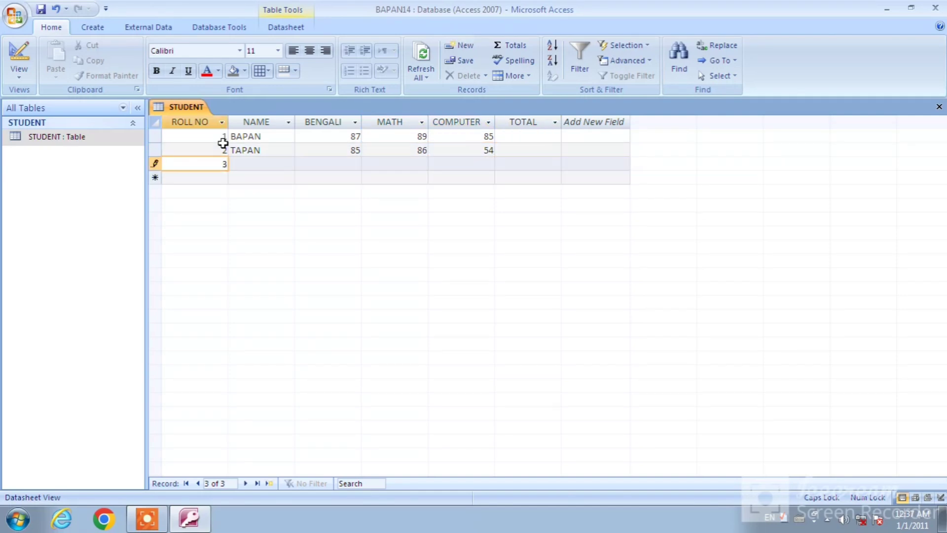
{"action": "key", "text": "Tab"}
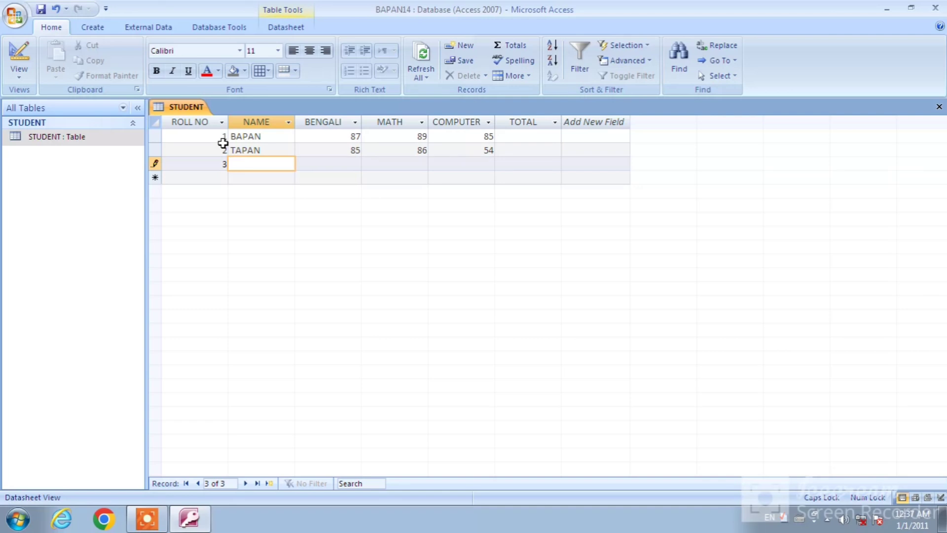
{"action": "type", "text": "RAHUL"}
{"action": "key", "text": "Tab"}
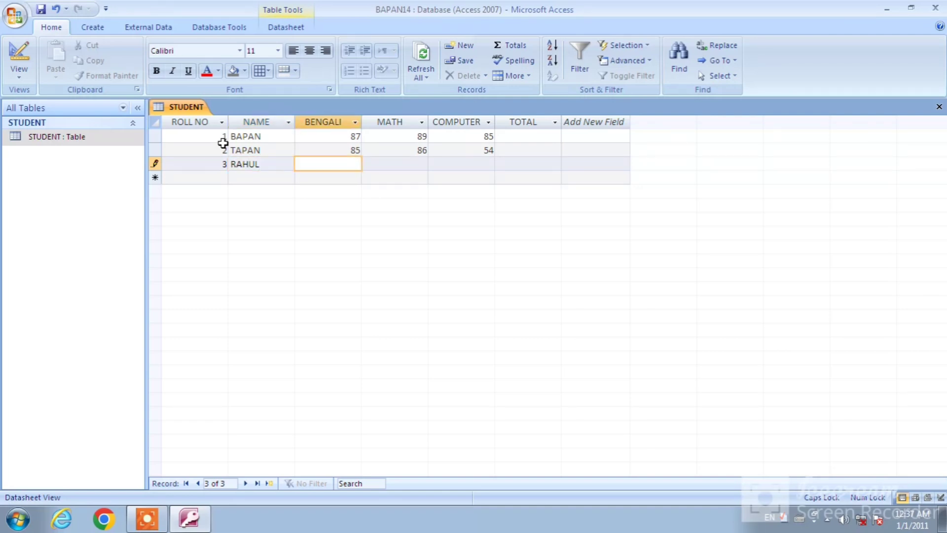
{"action": "type", "text": "58"}
{"action": "key", "text": "Tab"}
{"action": "type", "text": "54"}
{"action": "key", "text": "Tab"}
{"action": "type", "text": "5"}
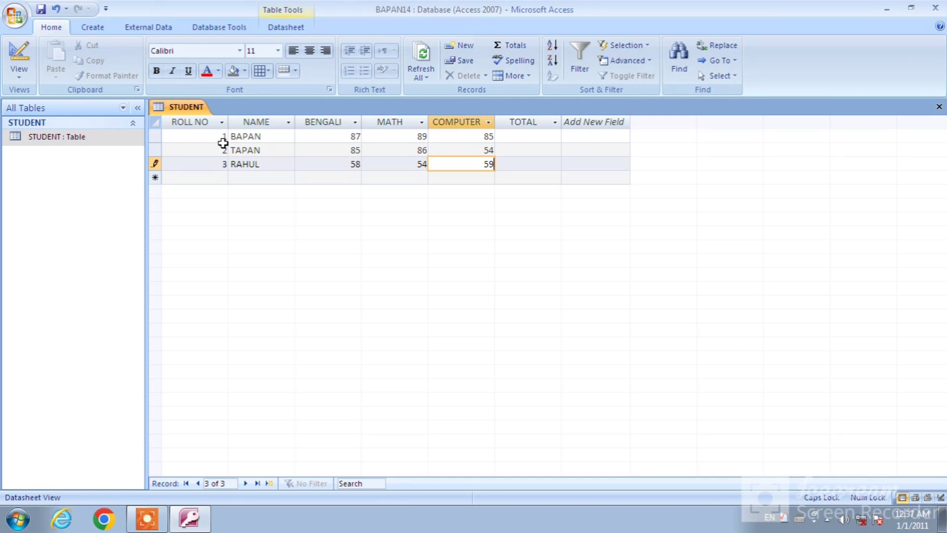
{"action": "key", "text": "Tab"}
{"action": "key", "text": "Tab"}
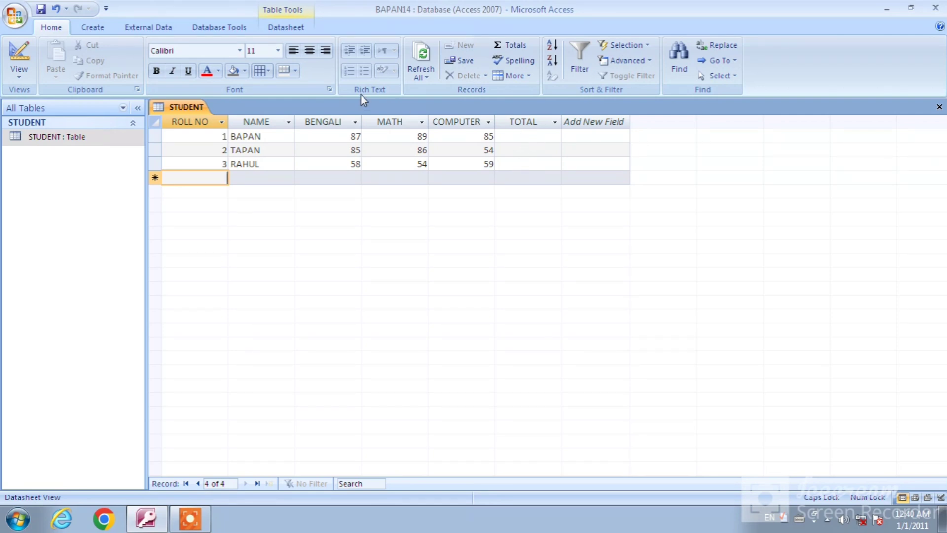
Create a new query in design view based on the STUDENT table, and enlarge its field list to show all fields
{"action": "left_click", "coordinate": [507, 139]}
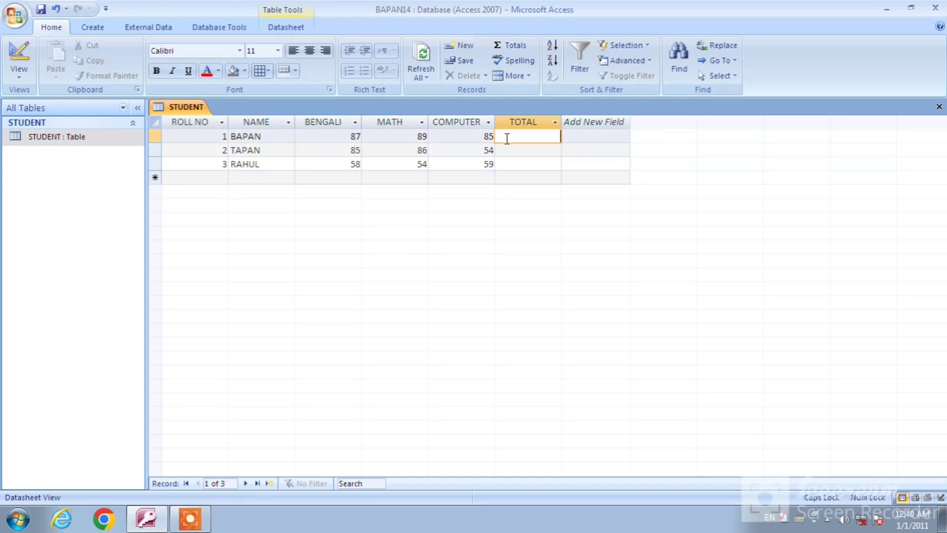
{"action": "left_click", "coordinate": [93, 28]}
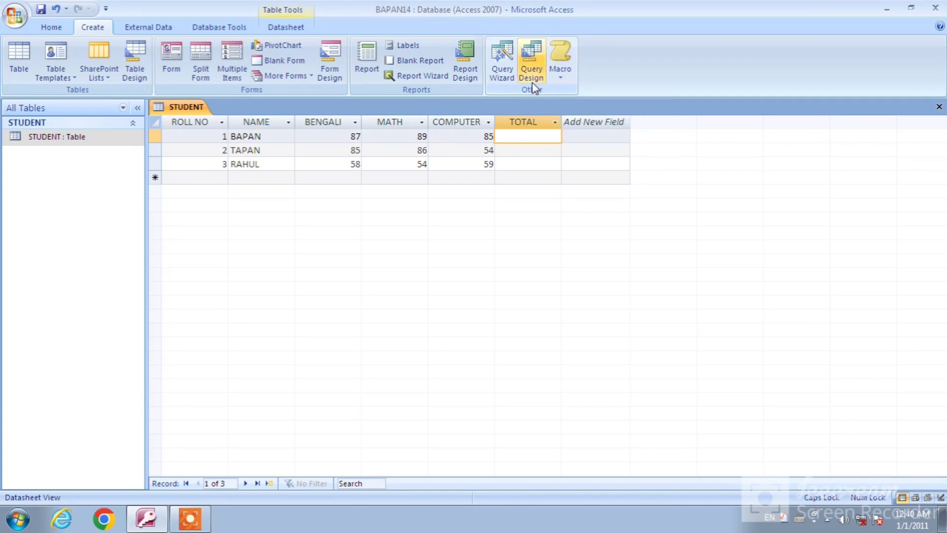
{"action": "left_click", "coordinate": [531, 67]}
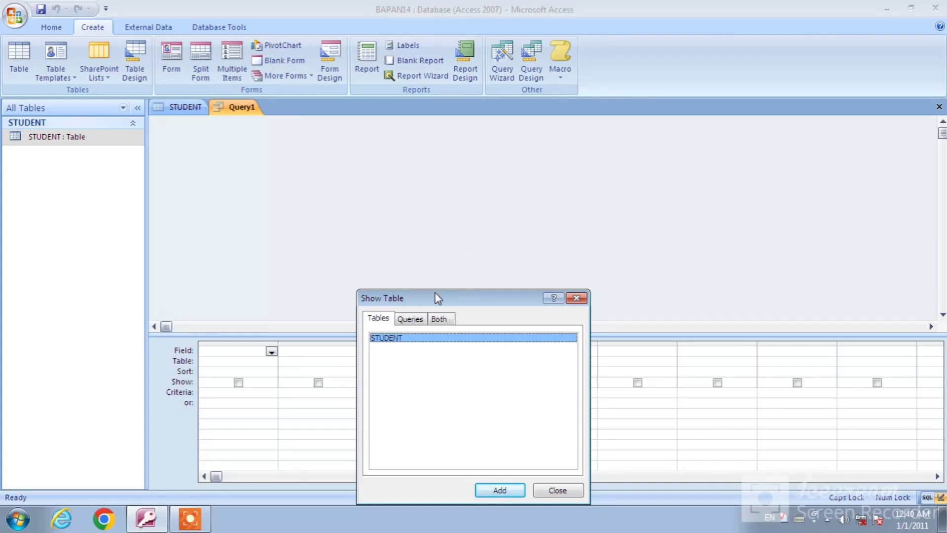
{"action": "left_click_drag", "start_coordinate": [435, 293], "coordinate": [425, 184]}
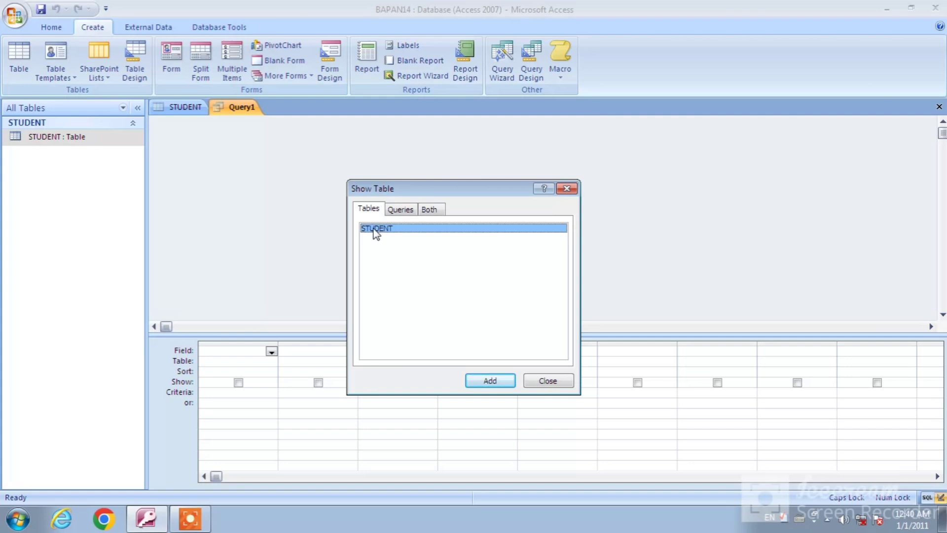
{"action": "left_click", "coordinate": [479, 380]}
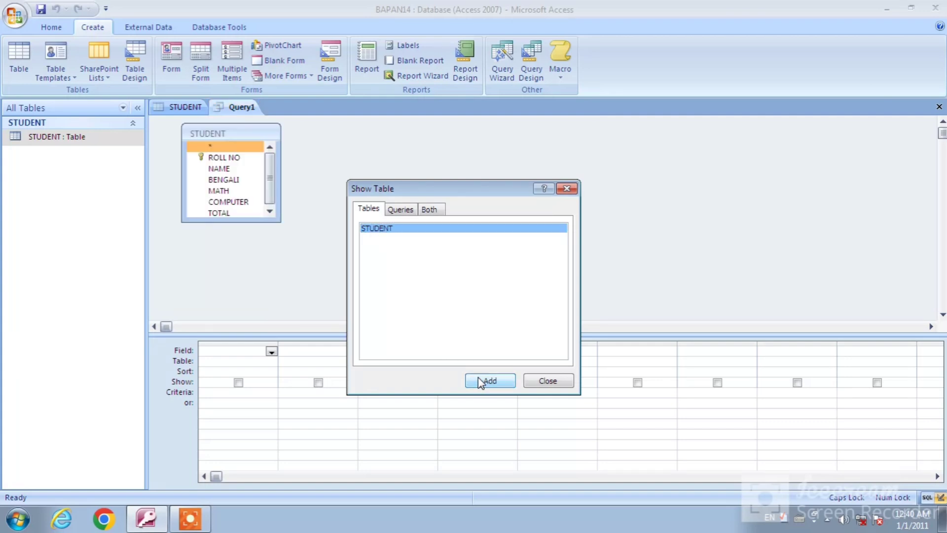
{"action": "left_click", "coordinate": [567, 188]}
{"action": "left_click_drag", "start_coordinate": [237, 220], "coordinate": [238, 241]}
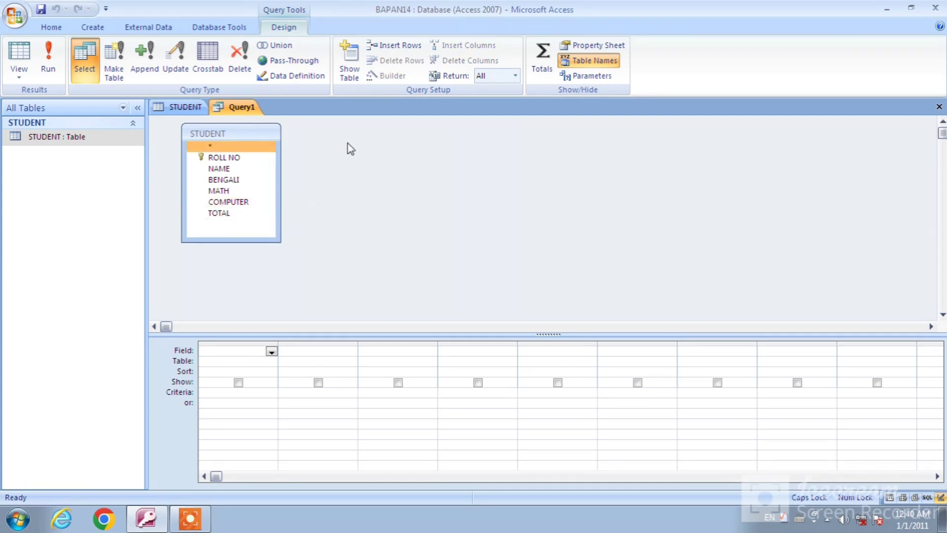
Change the query to an update query and choose TOTAL as the field in its first column
{"action": "left_click", "coordinate": [177, 73]}
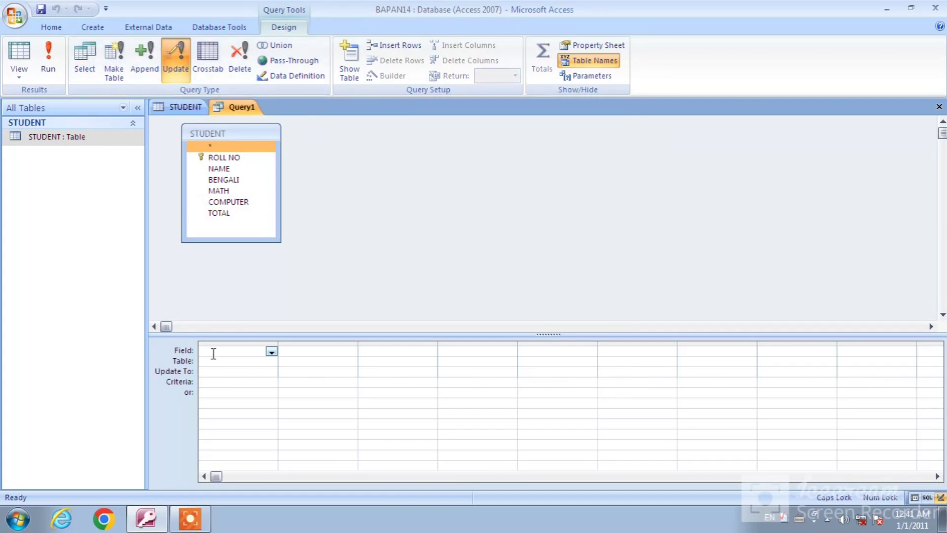
{"action": "left_click", "coordinate": [271, 351]}
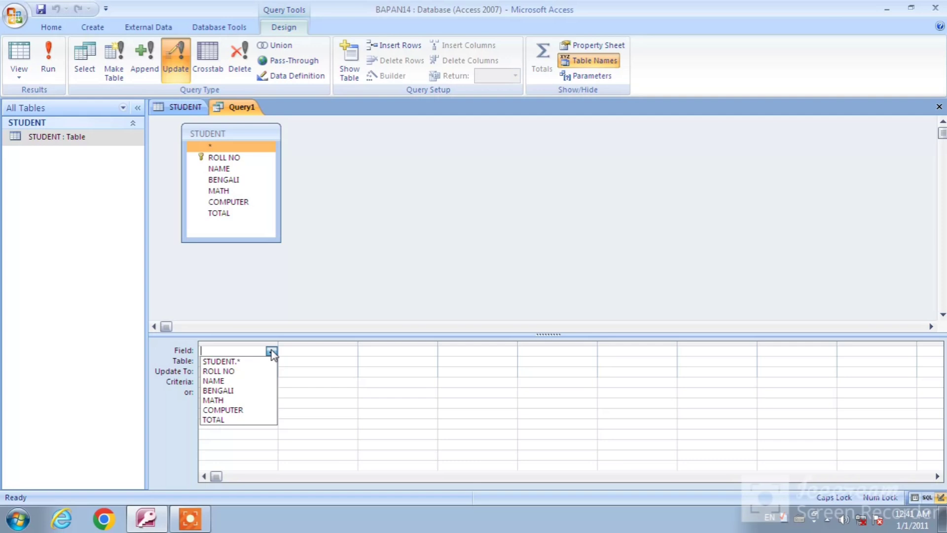
{"action": "left_click", "coordinate": [235, 420]}
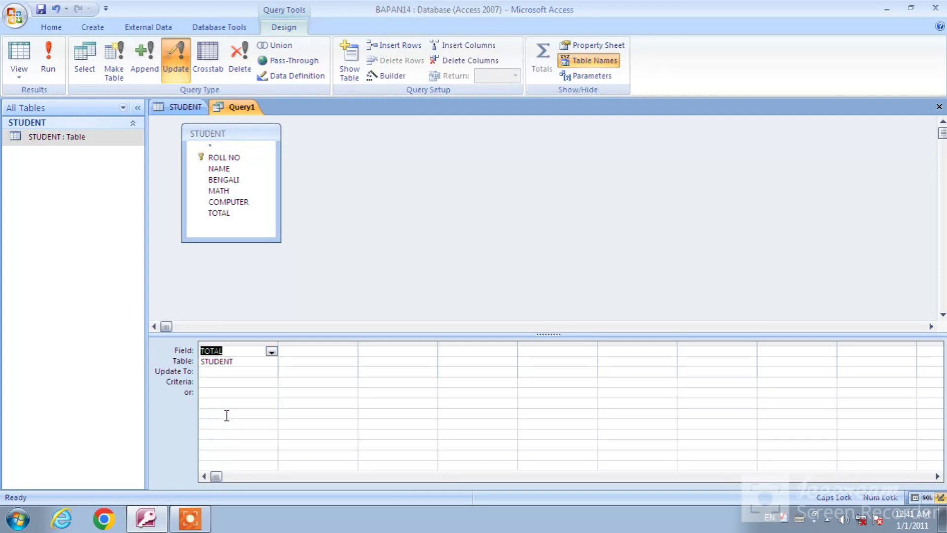
Open the Zoom editor for the TOTAL column's Update To cell and set its font size to 16
{"action": "left_click", "coordinate": [209, 372]}
{"action": "right_click", "coordinate": [209, 372]}
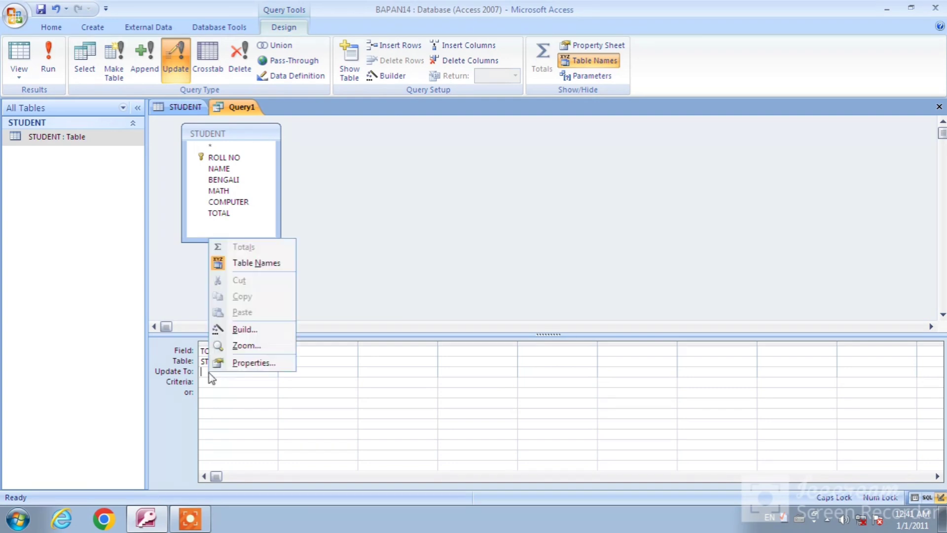
{"action": "left_click", "coordinate": [224, 347]}
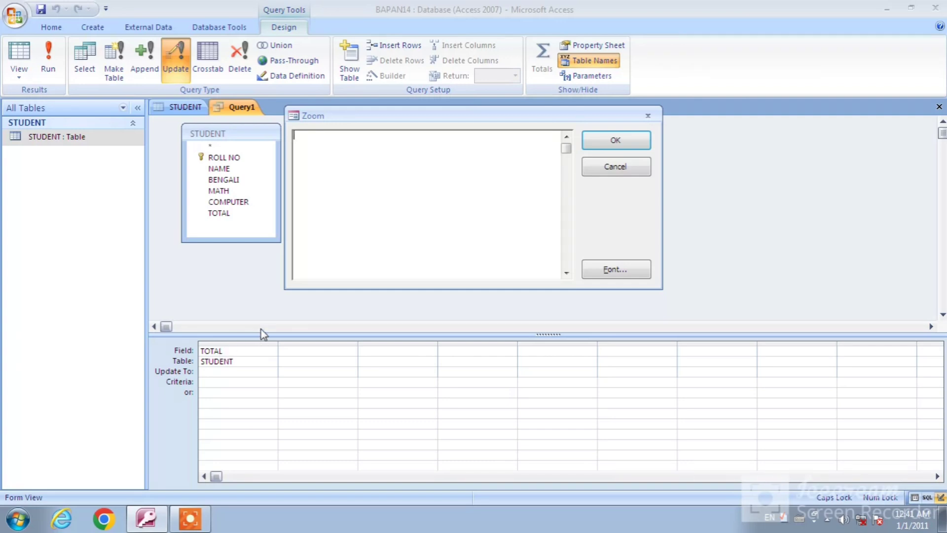
{"action": "left_click", "coordinate": [599, 274]}
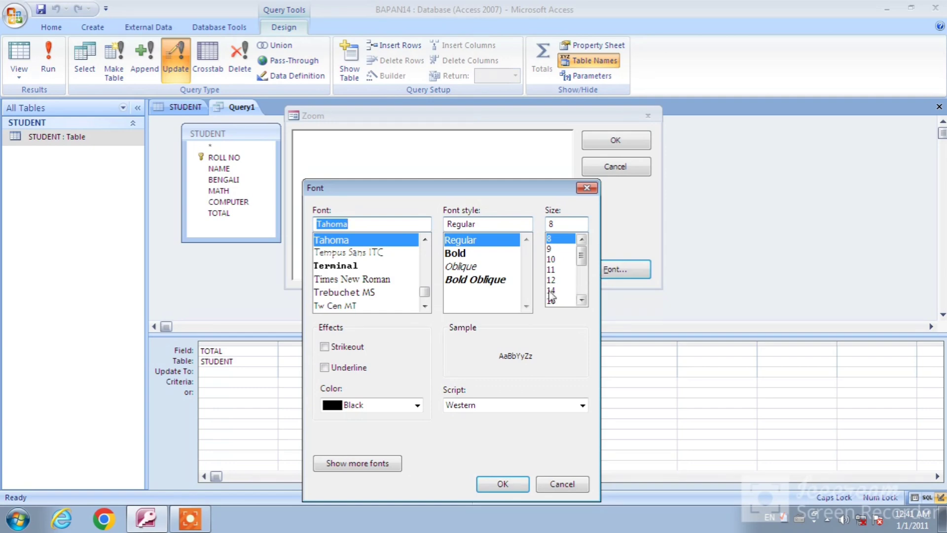
{"action": "left_click", "coordinate": [551, 300]}
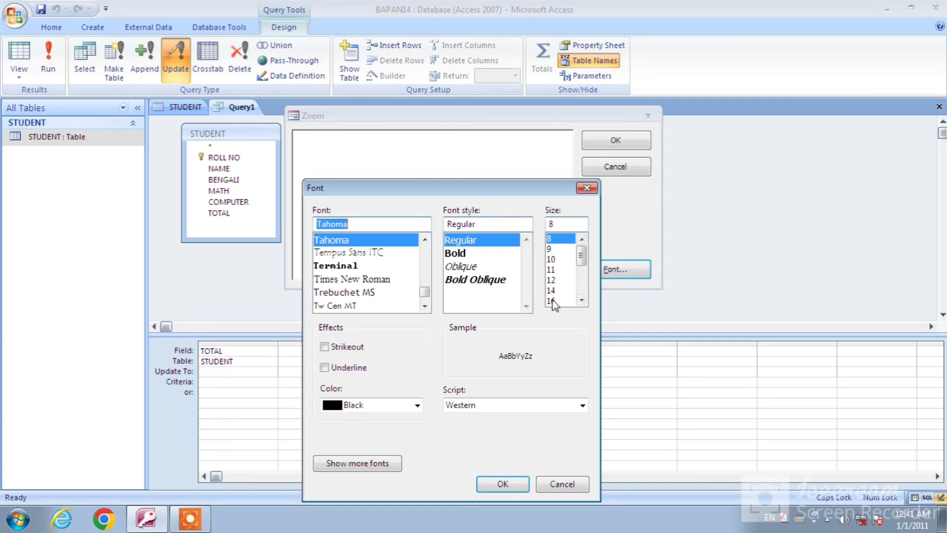
{"action": "left_click", "coordinate": [502, 486]}
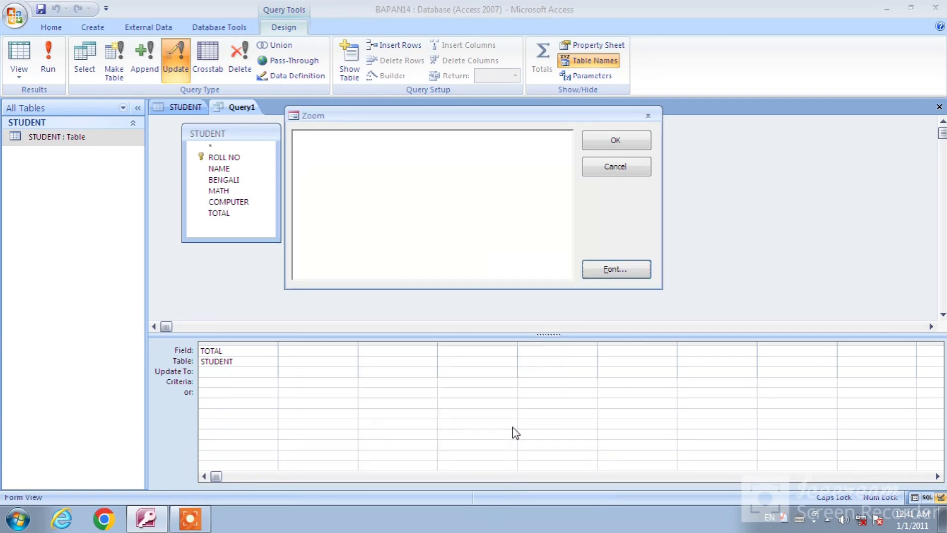
Enter the Update To expression [BENGALI]+[MATH]+[COMPUTER] for the TOTAL field and accept it
{"action": "left_click", "coordinate": [296, 146]}
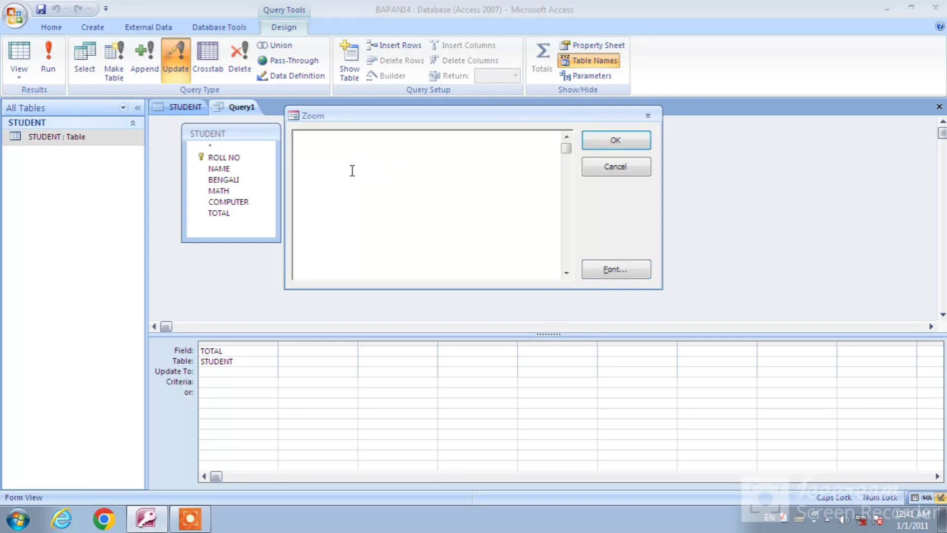
{"action": "type", "text": "["}
{"action": "type", "text": "BENGALI"}
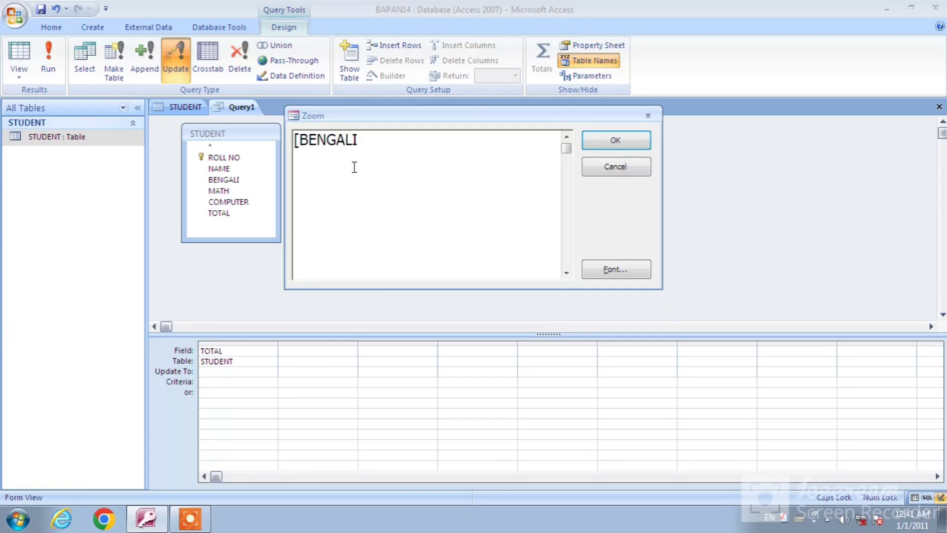
{"action": "type", "text": "]+[MATH"}
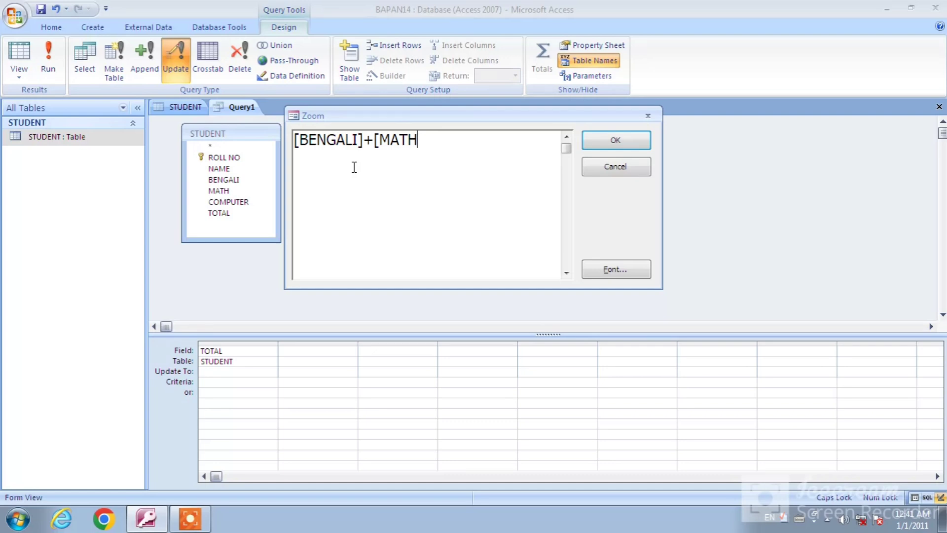
{"action": "type", "text": "]+["}
{"action": "type", "text": "COMP"}
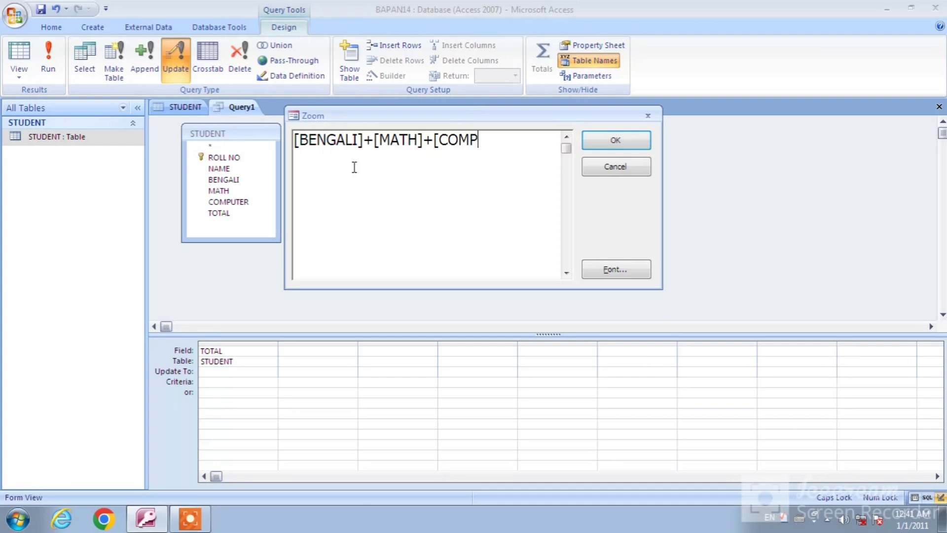
{"action": "type", "text": "UTER]"}
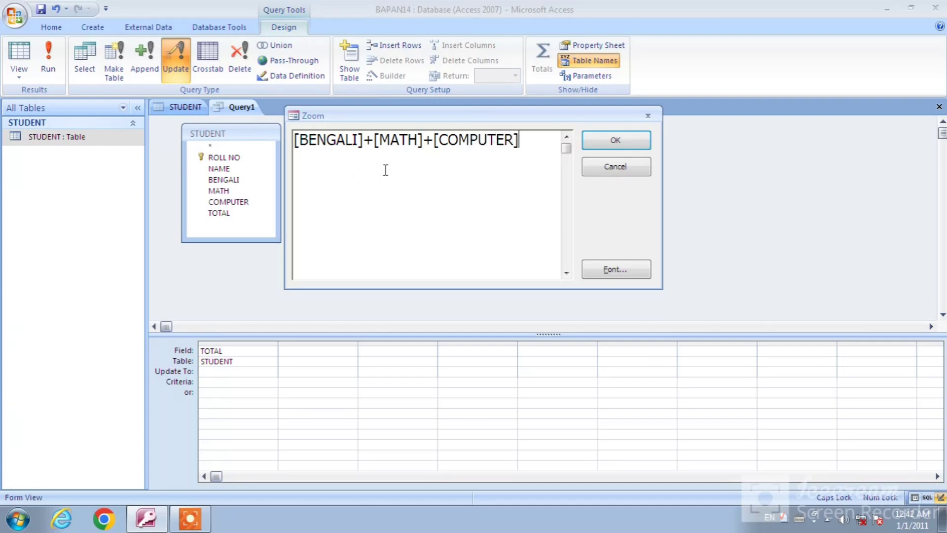
{"action": "left_click", "coordinate": [587, 146]}
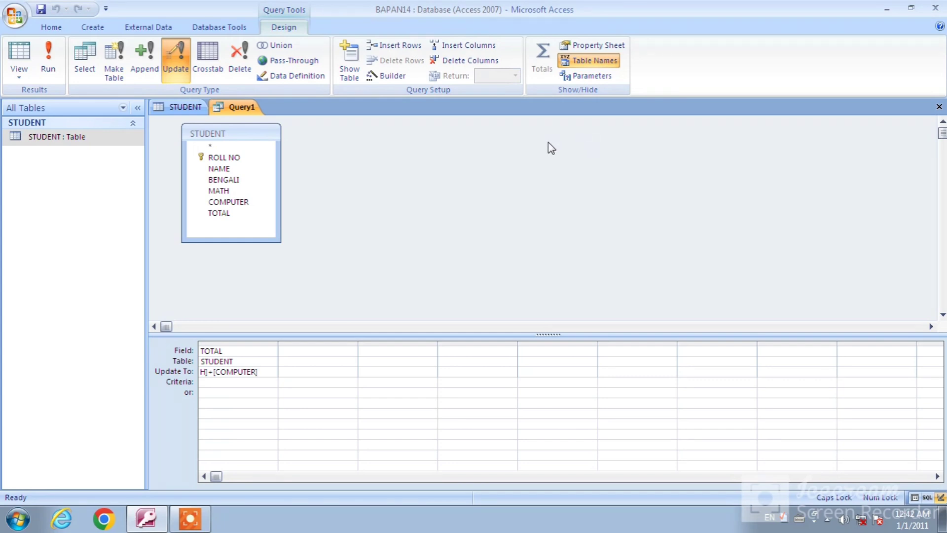
Run the update query, approve updating the records, and check the TOTAL column in the STUDENT table
{"action": "left_click", "coordinate": [51, 67]}
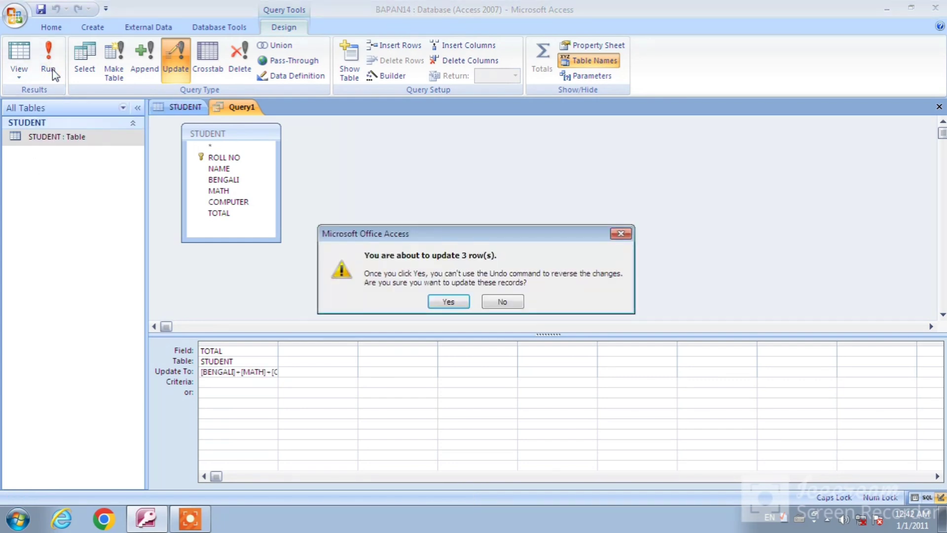
{"action": "left_click", "coordinate": [448, 302]}
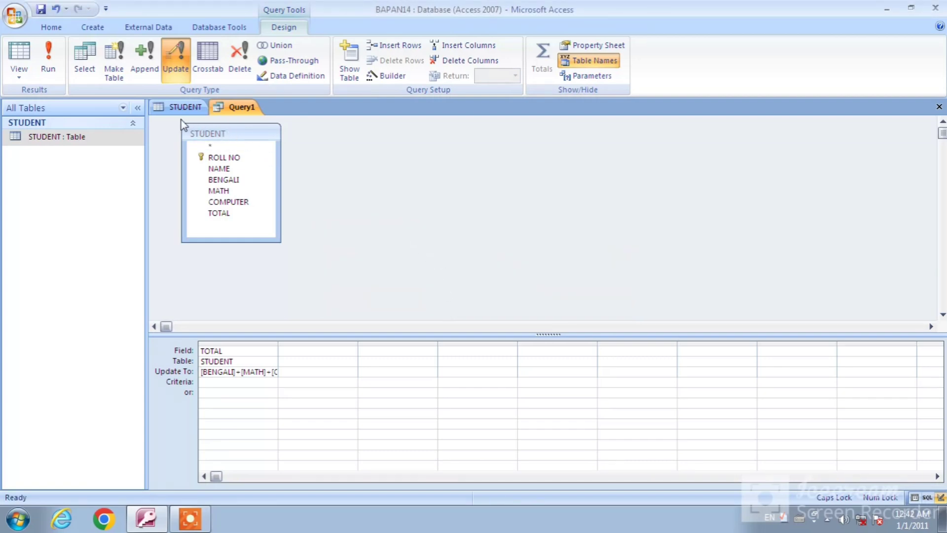
{"action": "left_click", "coordinate": [186, 107]}
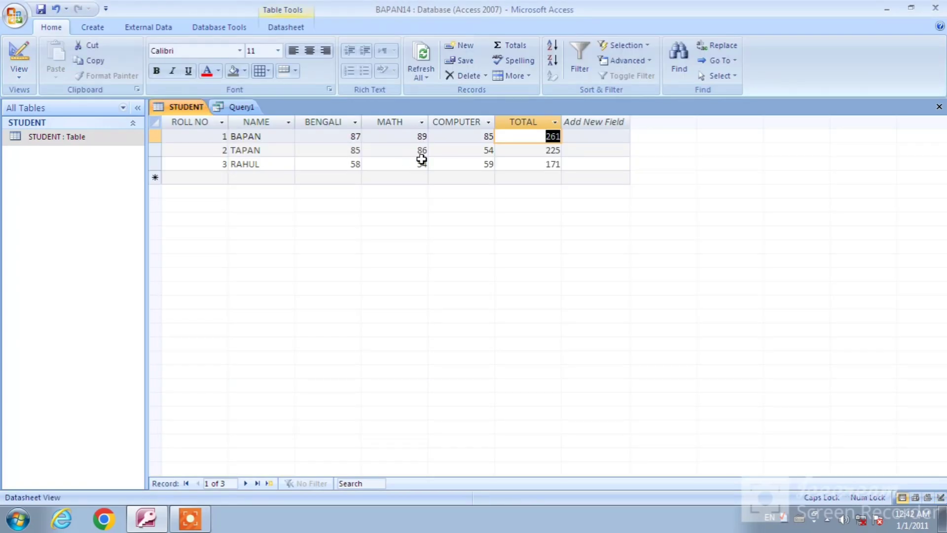
{"action": "left_click", "coordinate": [521, 162]}
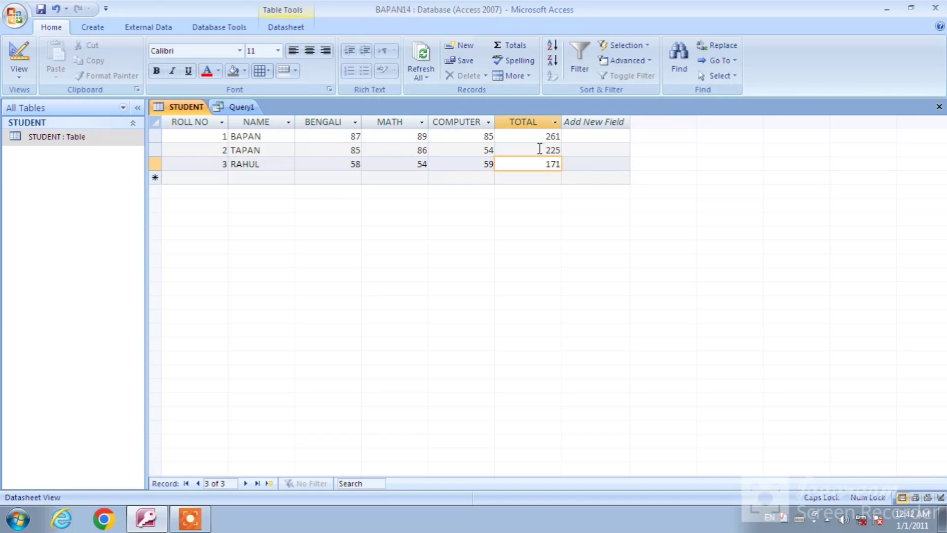